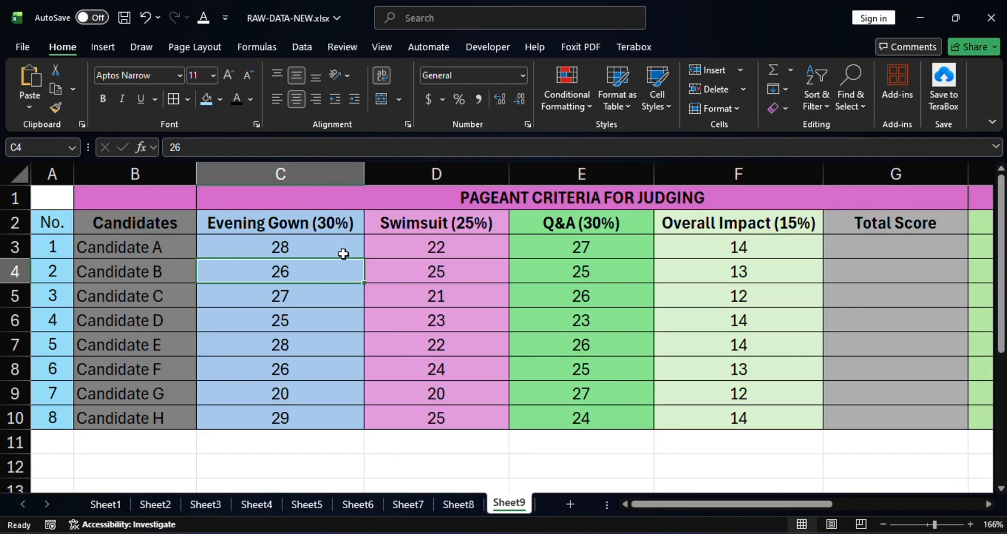
Examine the pageant table's four criteria columns and the Total Score and Rank columns
left_click(312, 226)
left_click(296, 261)
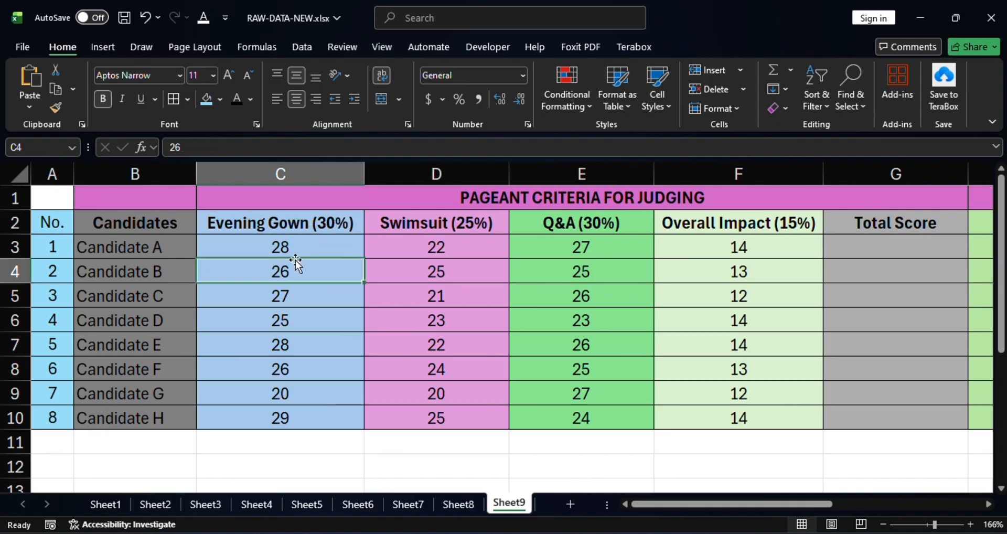
left_click(294, 249)
left_click(292, 272)
left_click(292, 320)
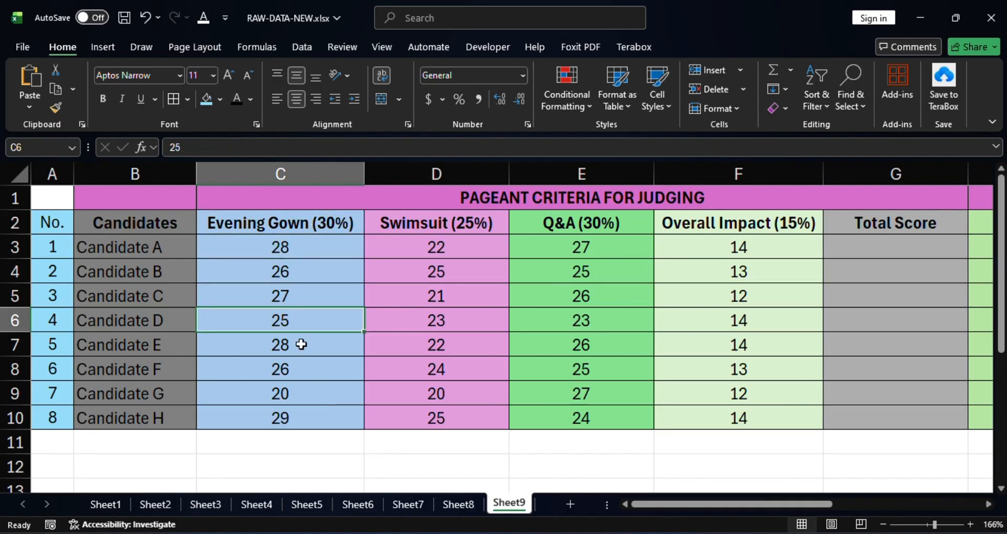
left_click(440, 371)
left_click(465, 322)
left_click(472, 288)
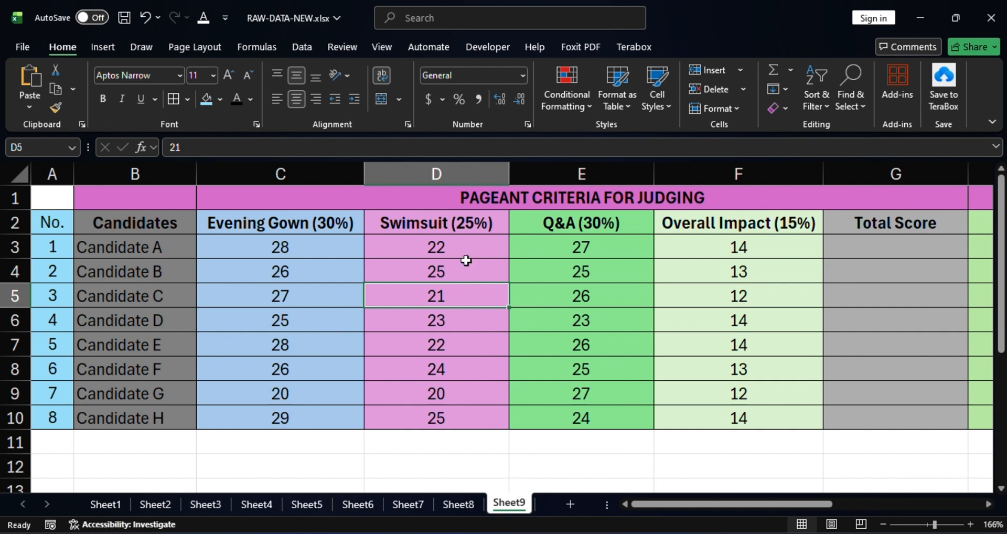
left_click(465, 261)
left_click(463, 247)
left_click(567, 331)
left_click(580, 270)
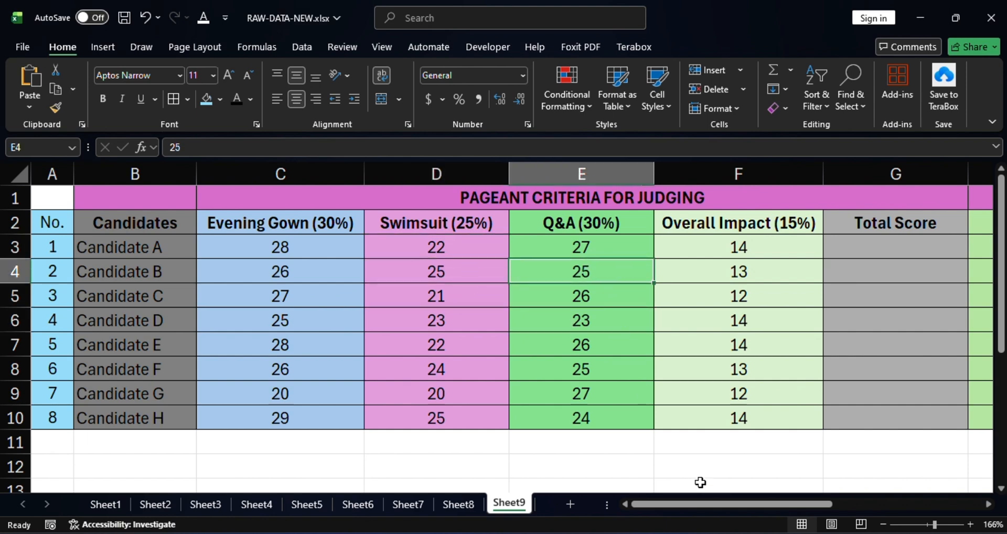
left_click_drag(700, 502, 733, 531)
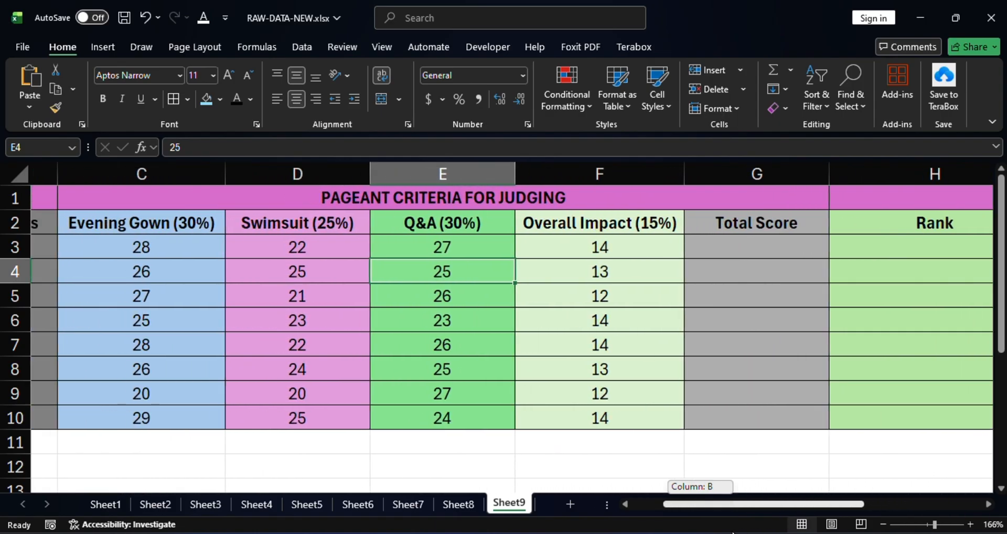
left_click(758, 246)
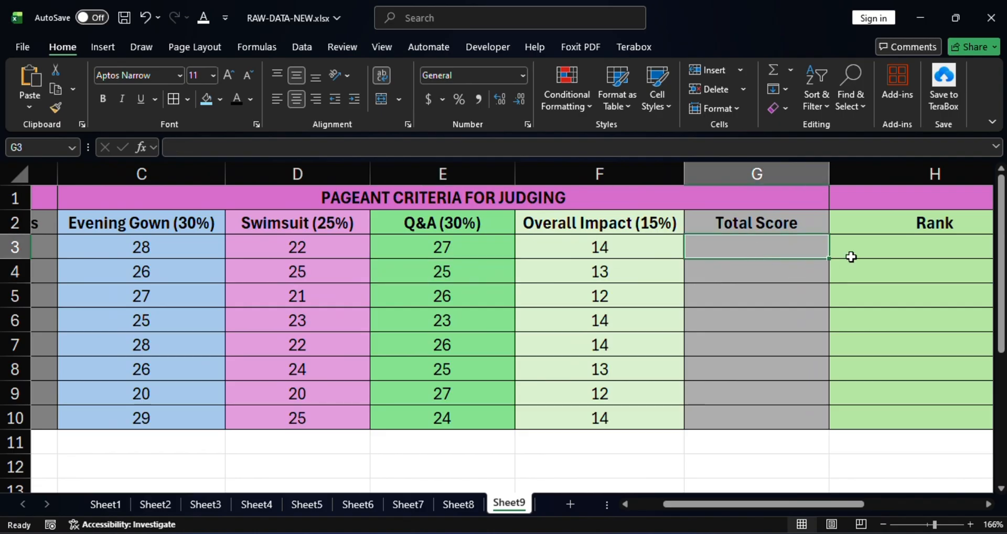
left_click(851, 258)
left_click_drag(748, 503, 786, 509)
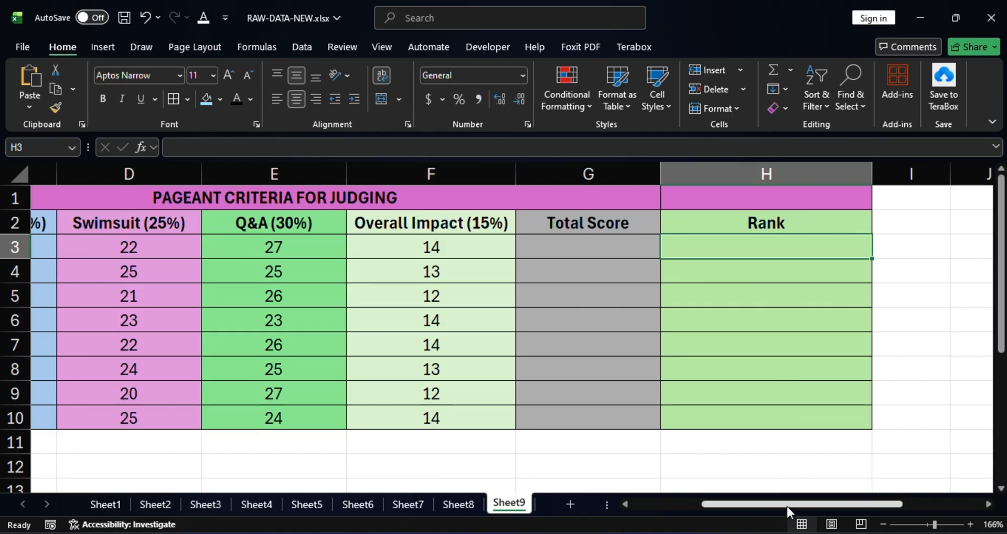
left_click_drag(786, 505, 715, 506)
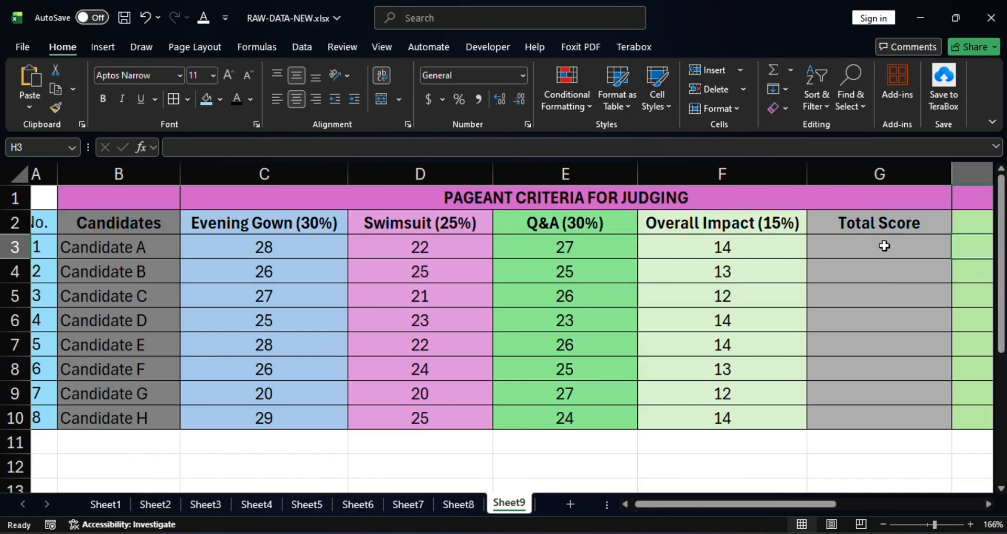
Total Candidate A's criteria scores in G3 with =SUM(C3:F3) and fill the formula down to G10
left_click(883, 247)
left_click(891, 310)
left_click(885, 244)
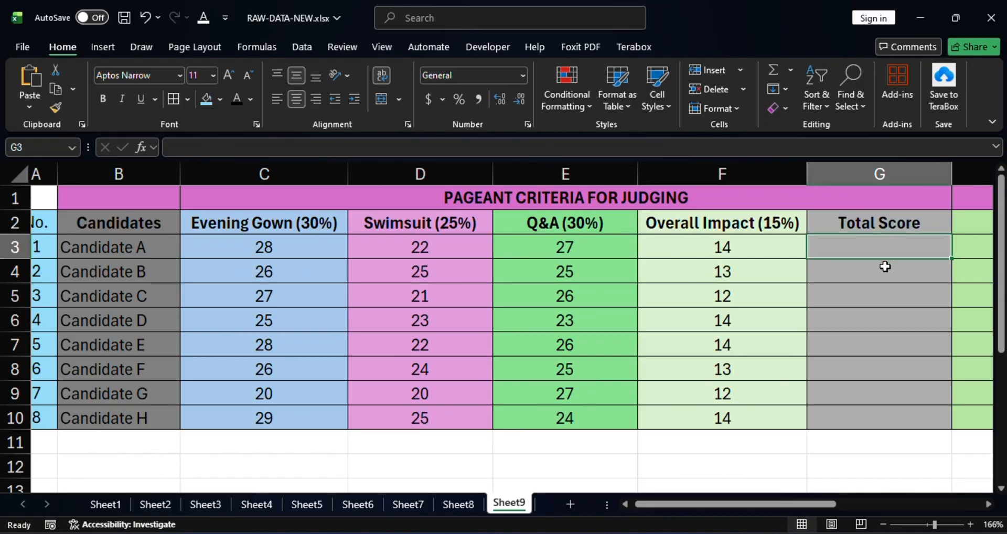
type("=")
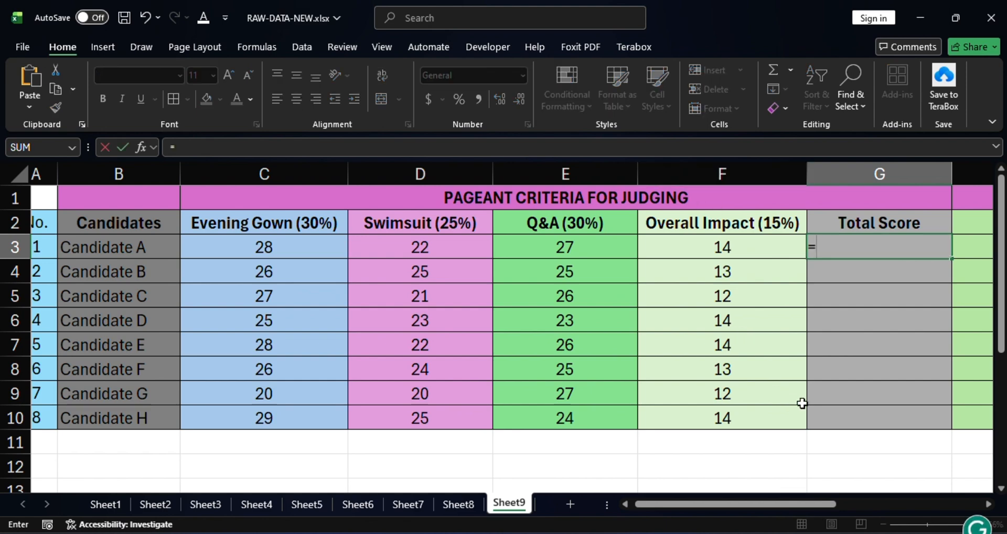
type("sum")
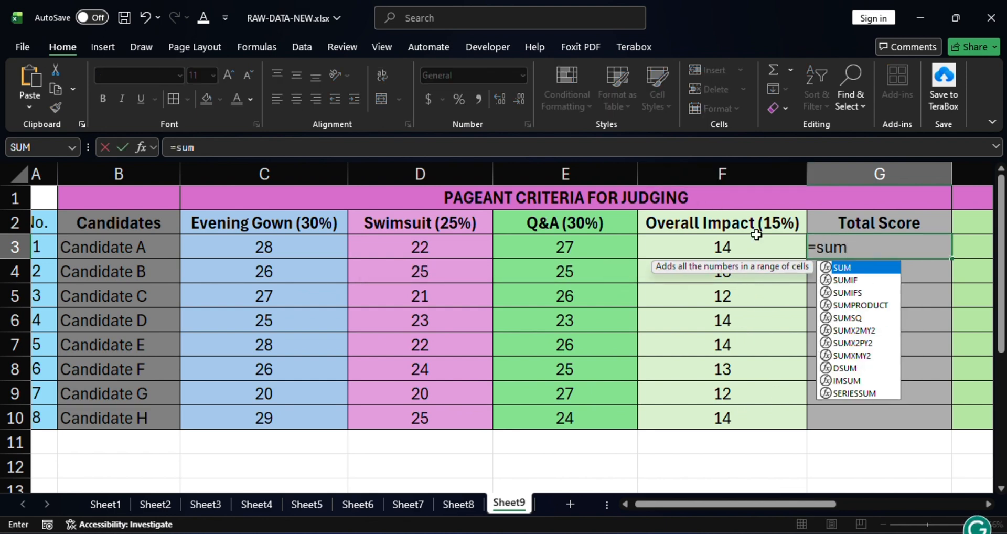
double_click(845, 267)
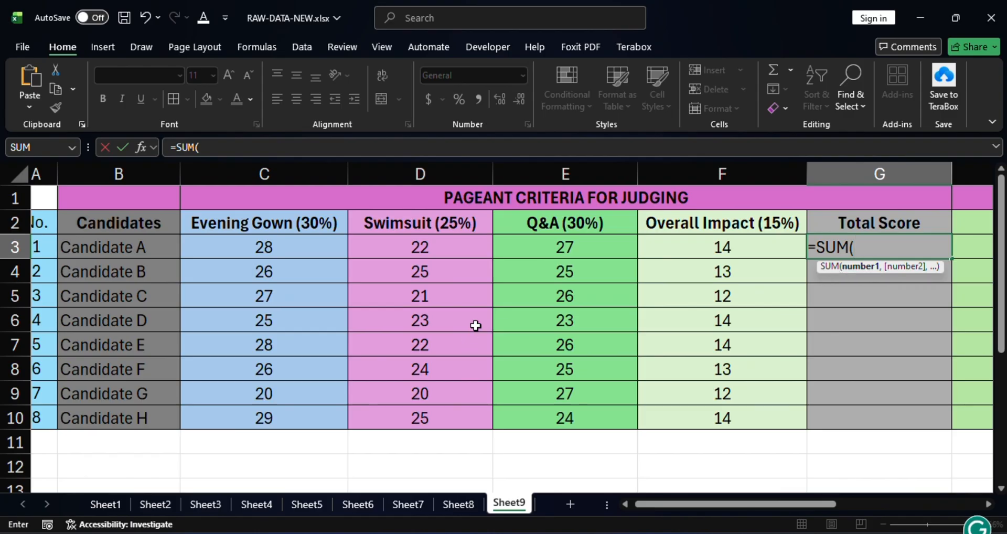
left_click_drag(246, 252, 760, 242)
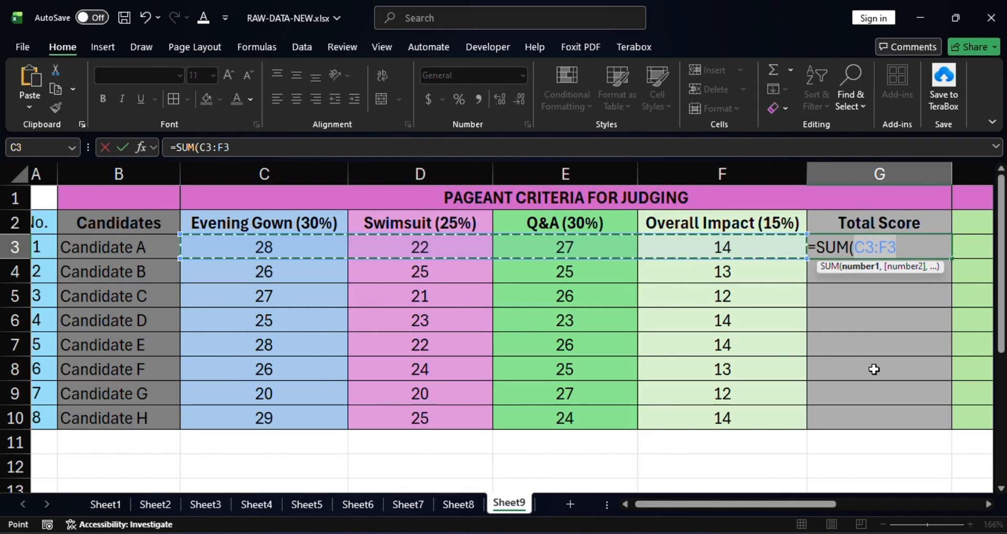
type(")")
key("Return")
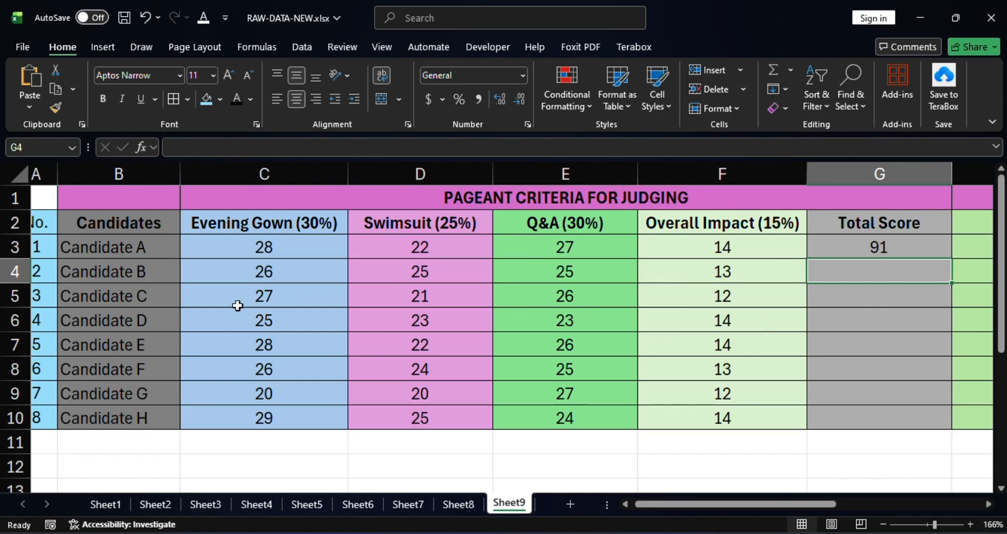
left_click(915, 251)
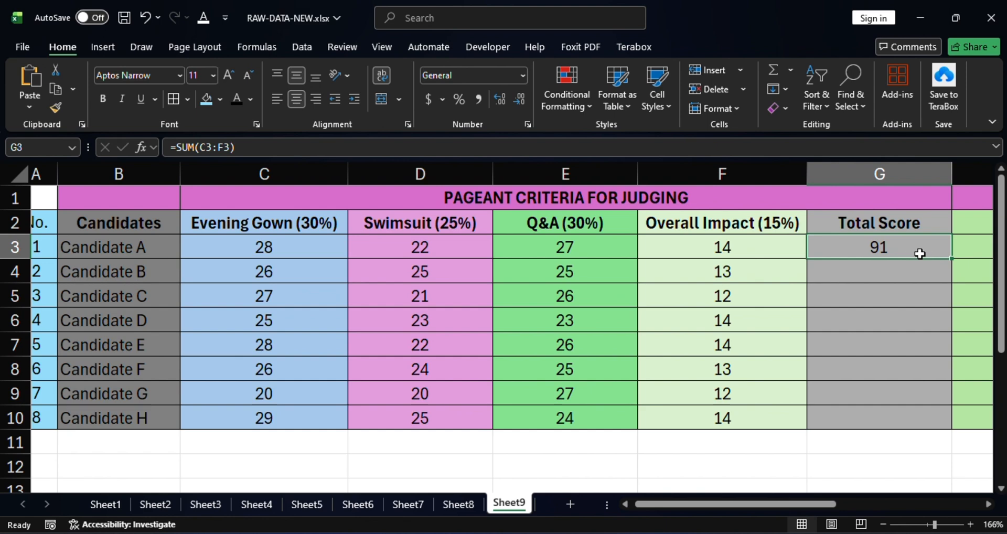
double_click(951, 259)
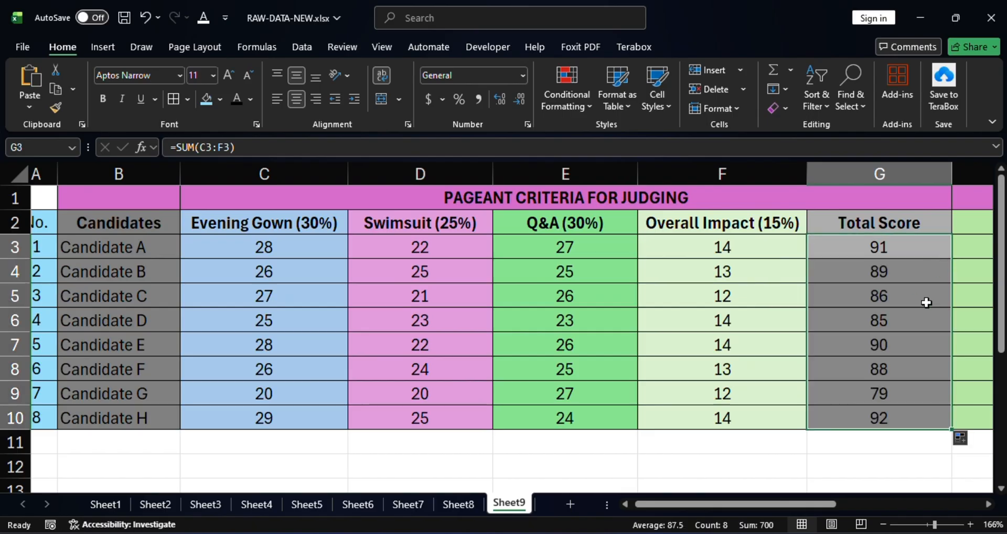
Check the filled SUM formulas in the candidates' Total Score cells
left_click(899, 418)
left_click(885, 316)
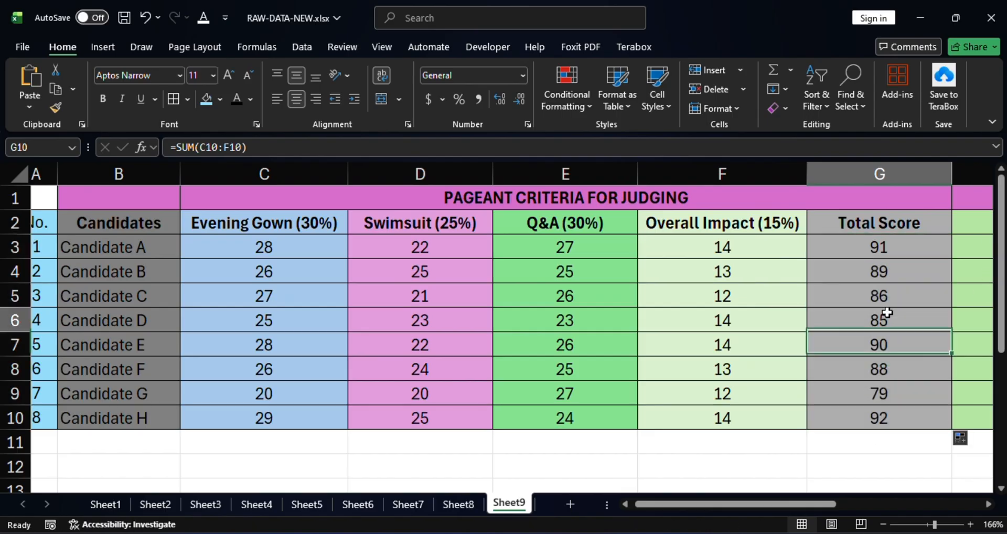
left_click(883, 251)
left_click(885, 293)
left_click(886, 270)
left_click(878, 319)
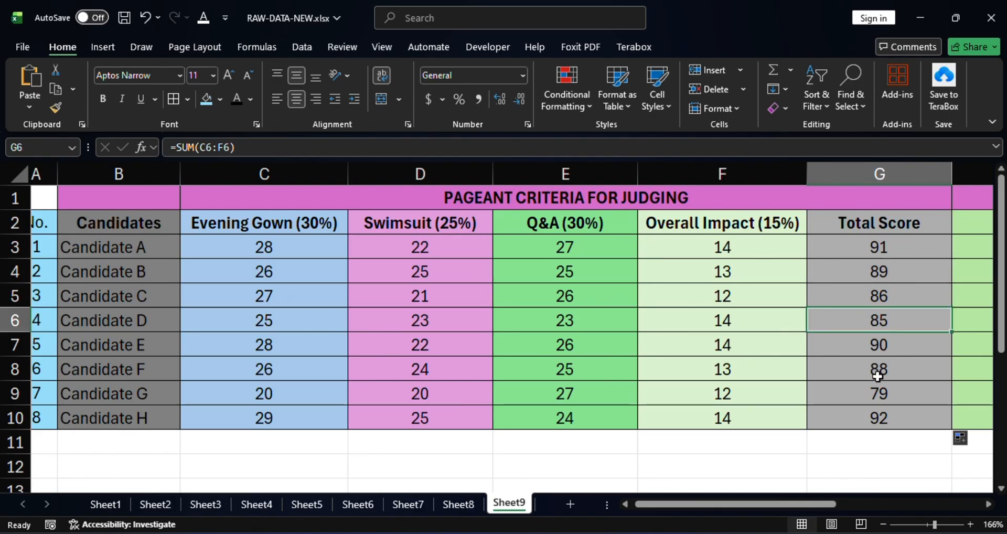
left_click(883, 393)
left_click(897, 315)
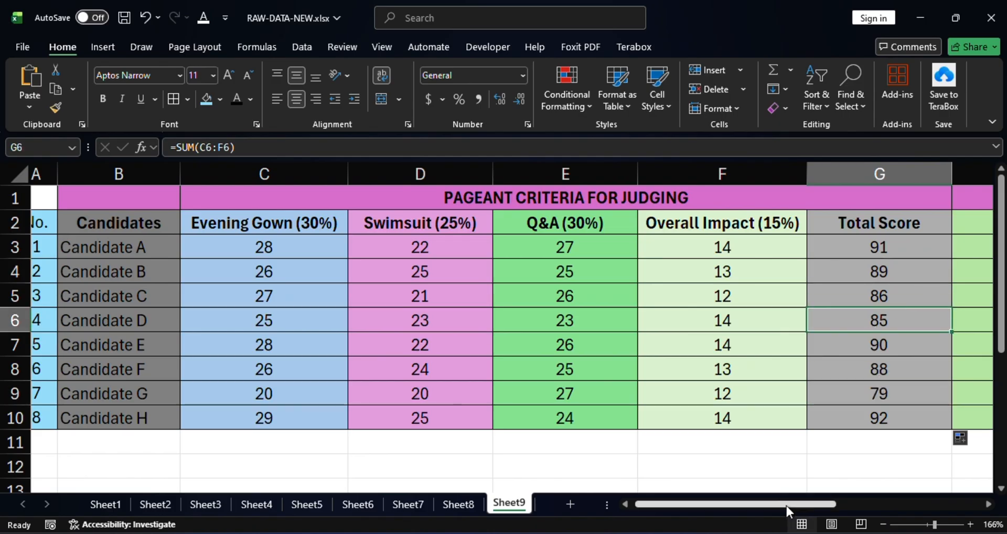
mouse_move(786, 506)
left_mouse_down()
mouse_move(843, 503)
mouse_move(776, 506)
left_mouse_up()
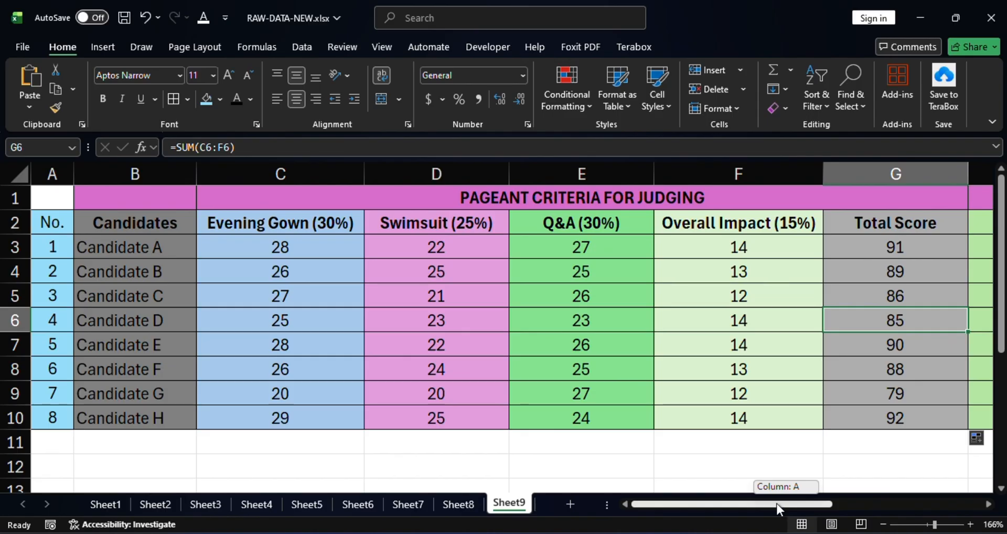
Start a RANK formula in H3 with Candidate A's total score in G3 as the number to rank
left_click_drag(777, 504, 840, 503)
left_click(836, 247)
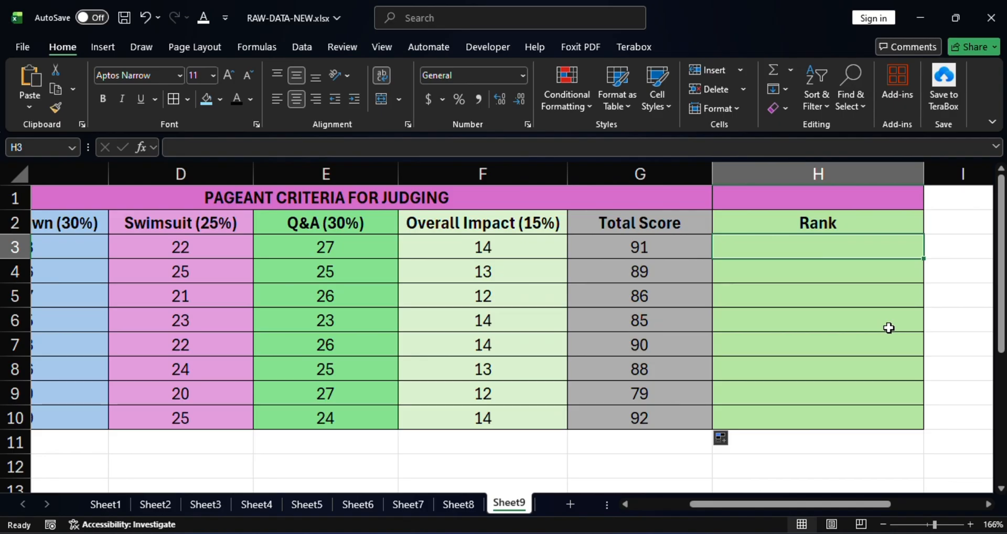
type("=")
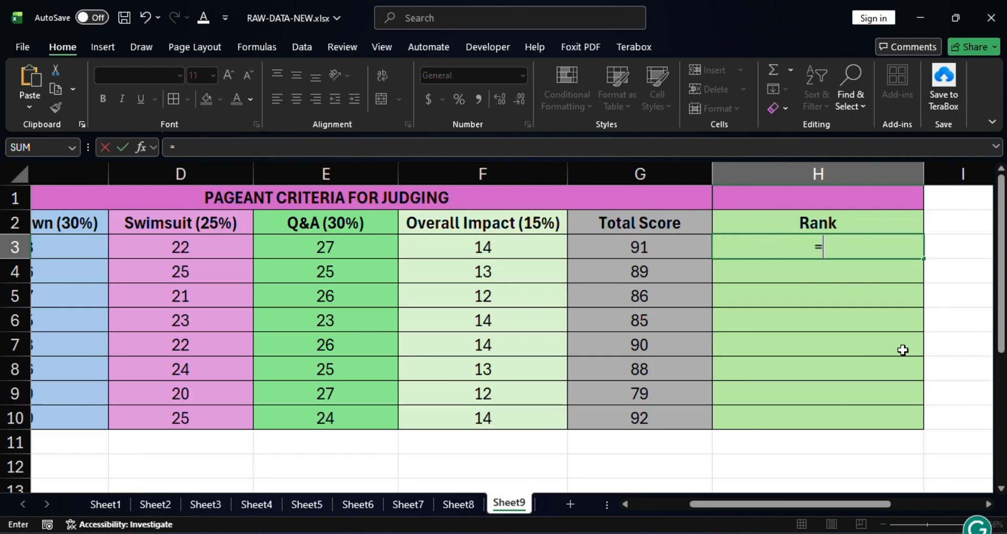
type("rank")
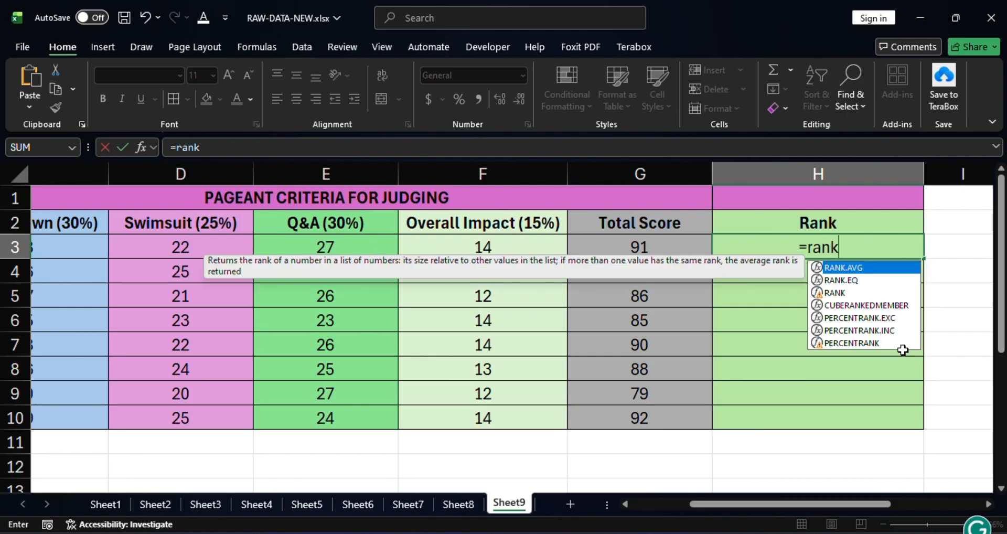
left_click(835, 295)
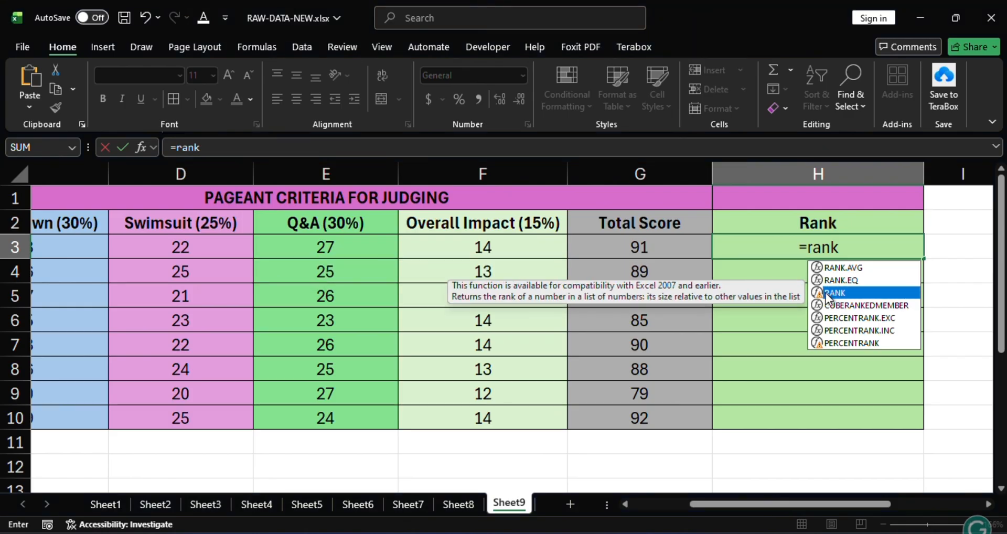
double_click(836, 294)
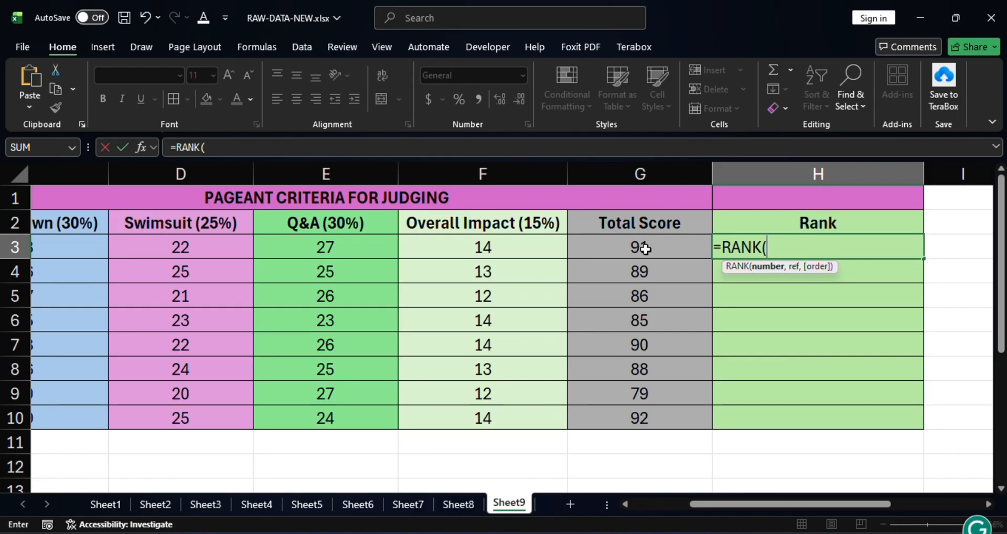
left_click(662, 248)
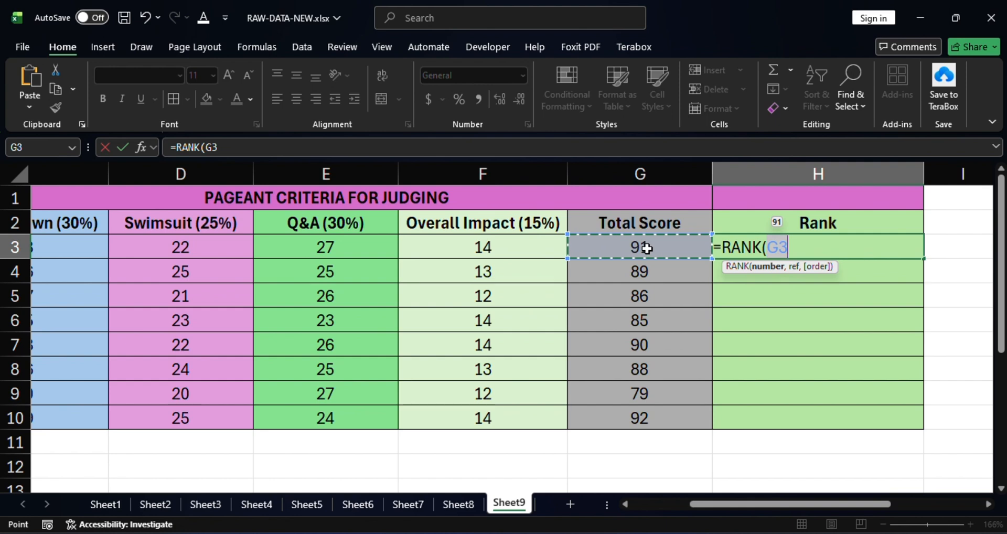
type(",")
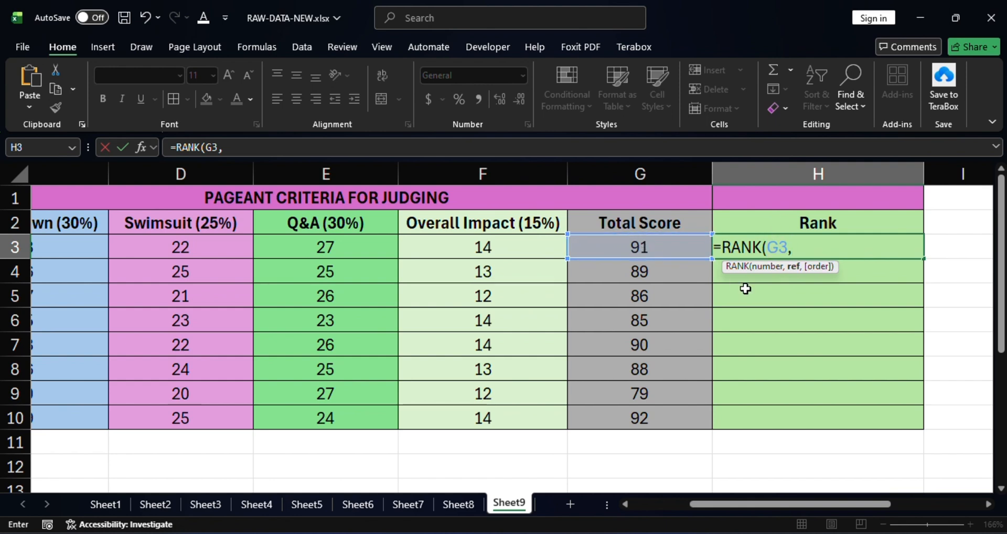
Set the RANK formula's reference to the absolute Total Score range $G$3:$G$10
left_click(638, 247)
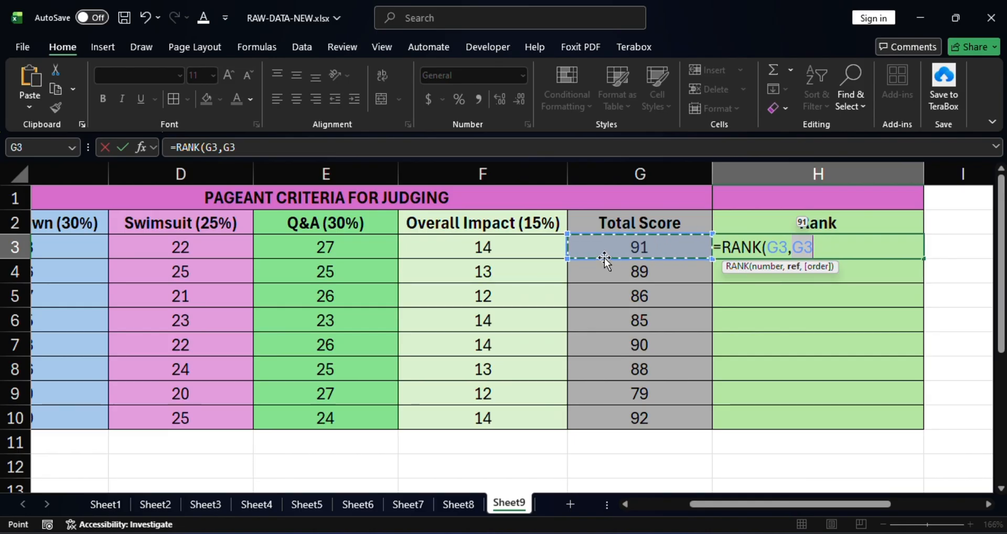
key("F4")
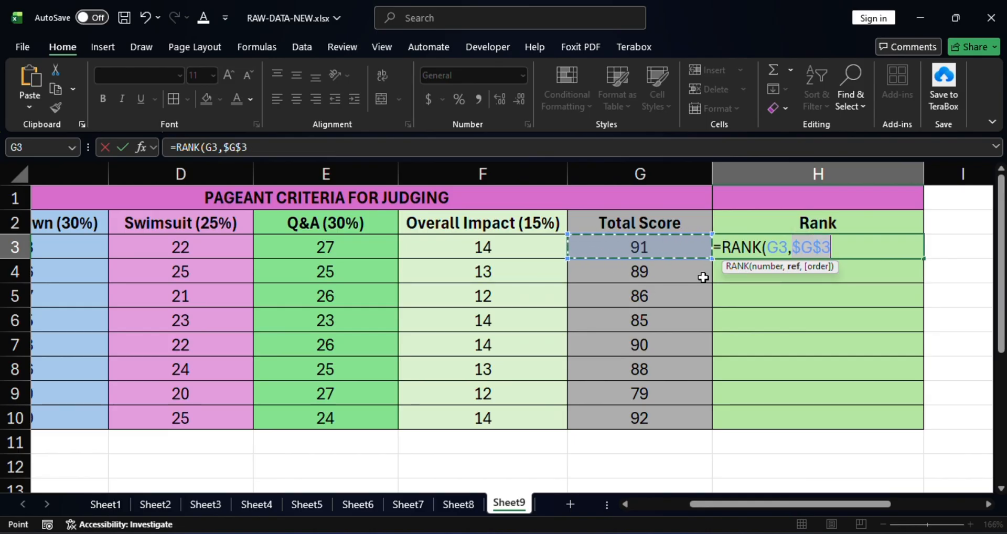
left_click(800, 247)
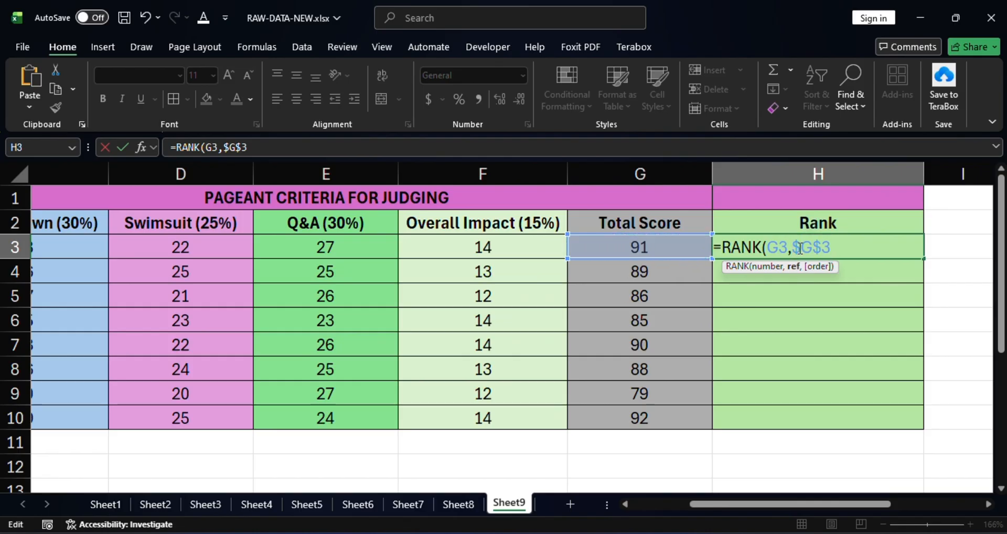
left_click_drag(794, 247, 801, 246)
left_click(810, 247)
left_click(816, 246)
left_click_drag(796, 246, 802, 247)
left_click(659, 247)
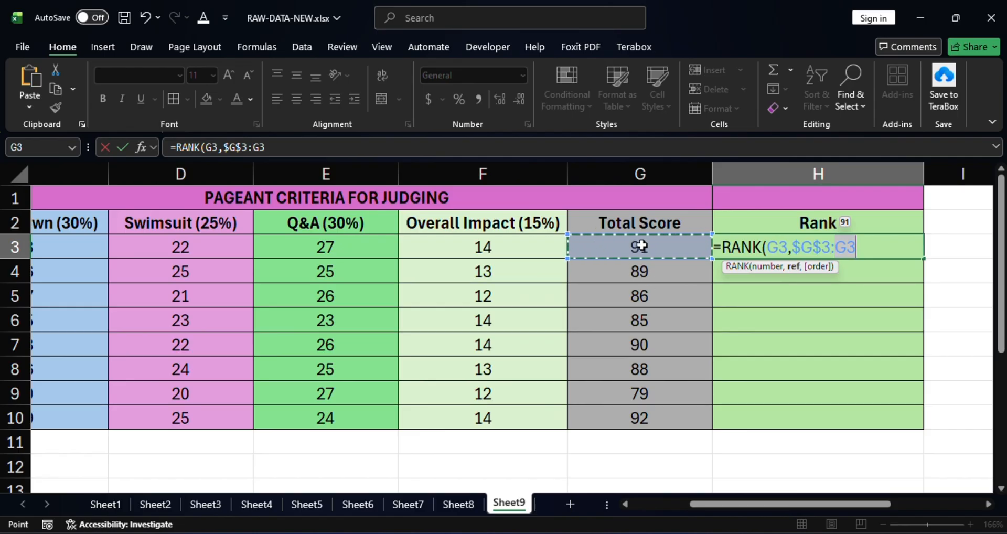
left_click(637, 418)
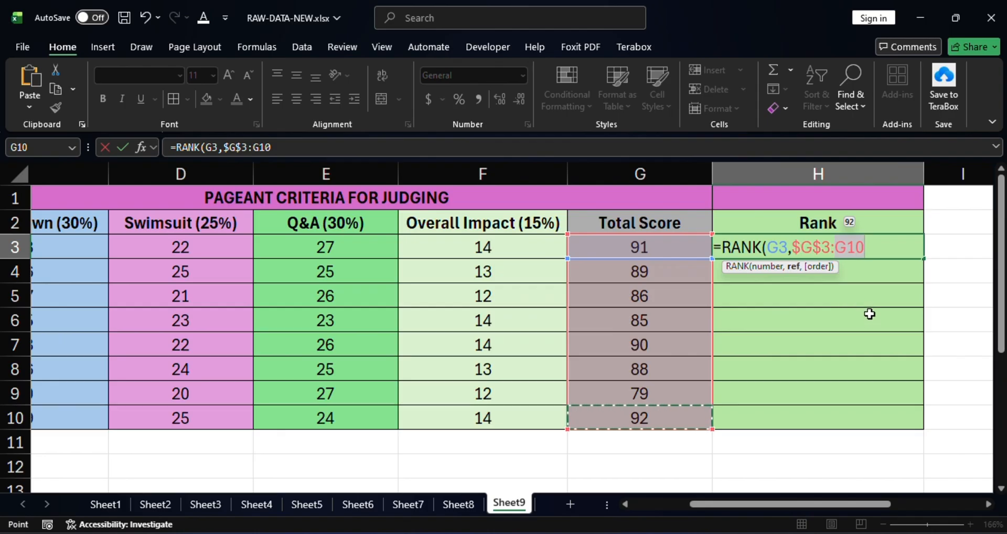
key("F4")
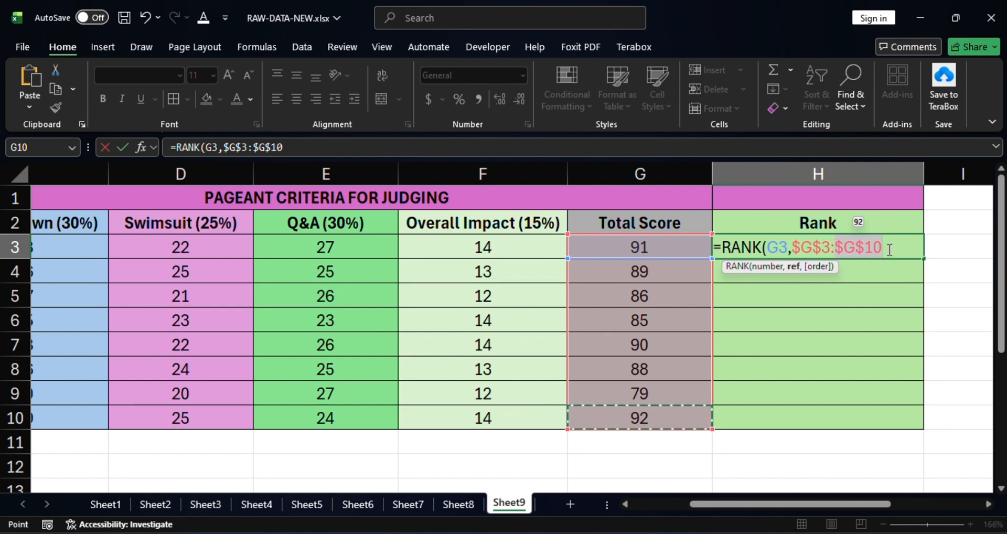
Finish Candidate A's RANK formula in H3 with 0 - Descending as the order
type(",")
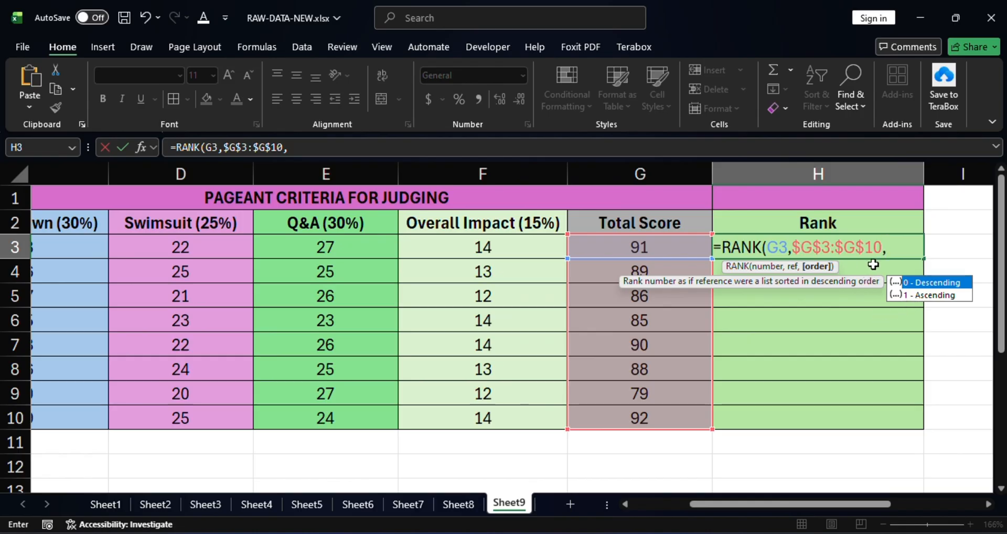
double_click(918, 282)
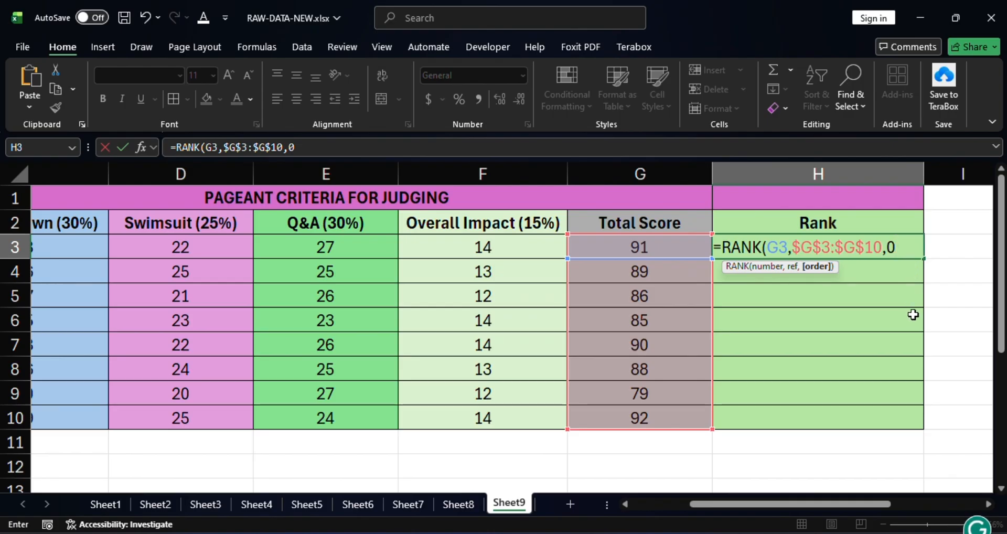
type(")")
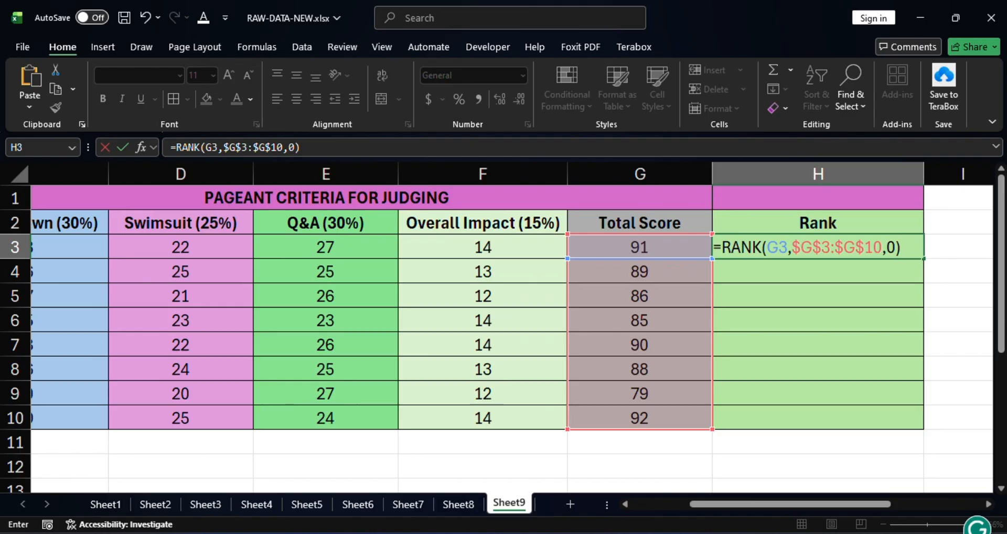
key("Return")
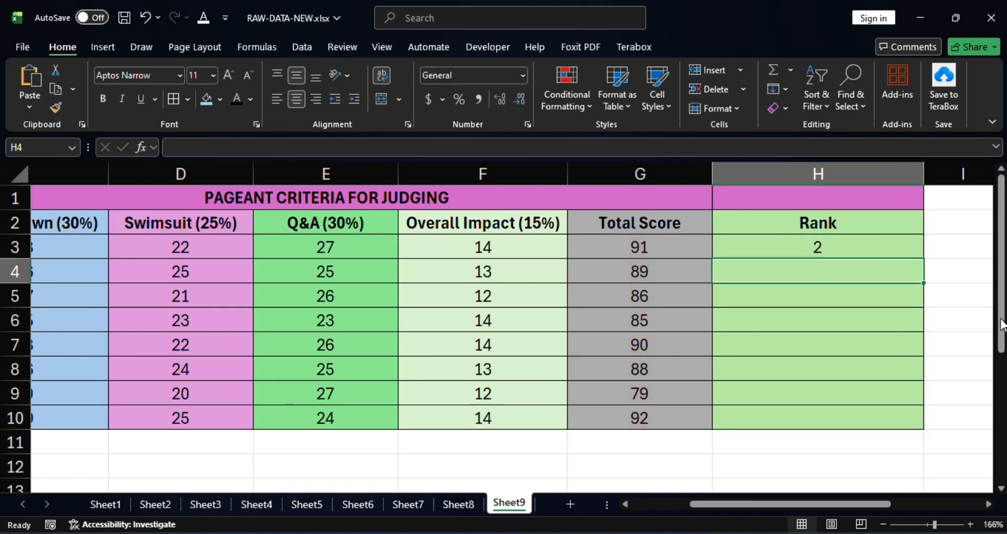
Fill the RANK formula from H3 down to H10 for the remaining candidates
left_click(806, 247)
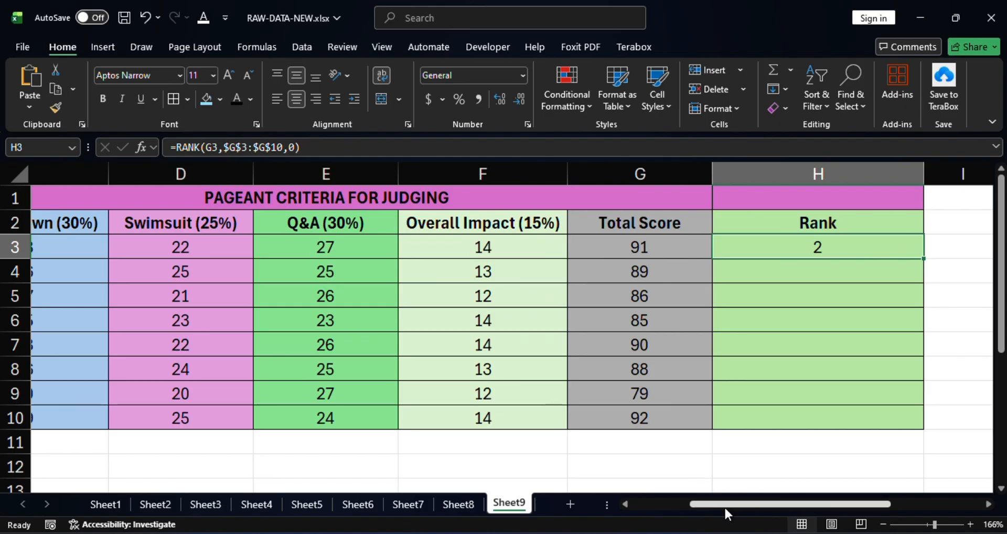
mouse_move(725, 504)
left_mouse_down()
mouse_move(662, 505)
mouse_move(741, 501)
left_mouse_up()
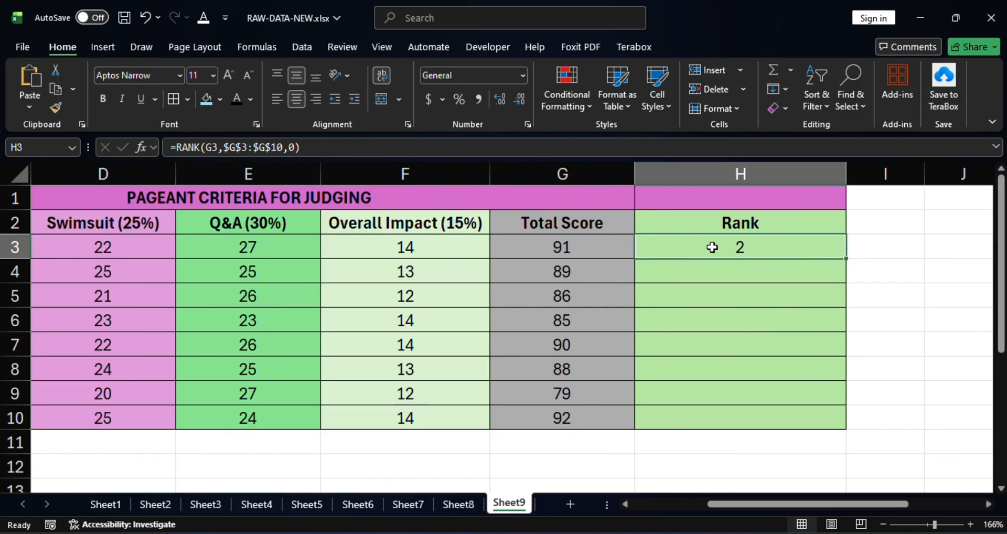
double_click(848, 259)
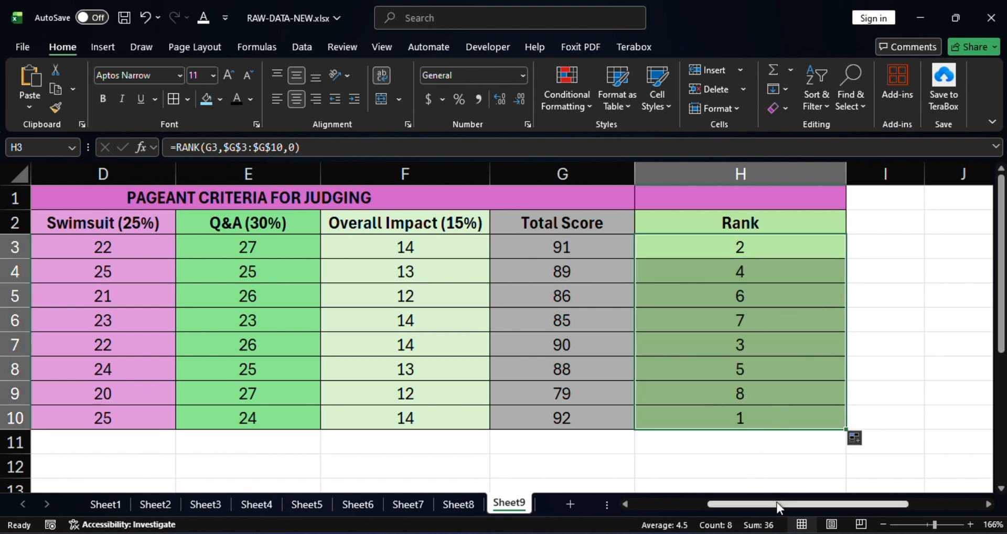
Examine the candidates' placements in the Rank column and the RANK formulas in H3:H10
left_click_drag(776, 502, 751, 501)
left_click(767, 410)
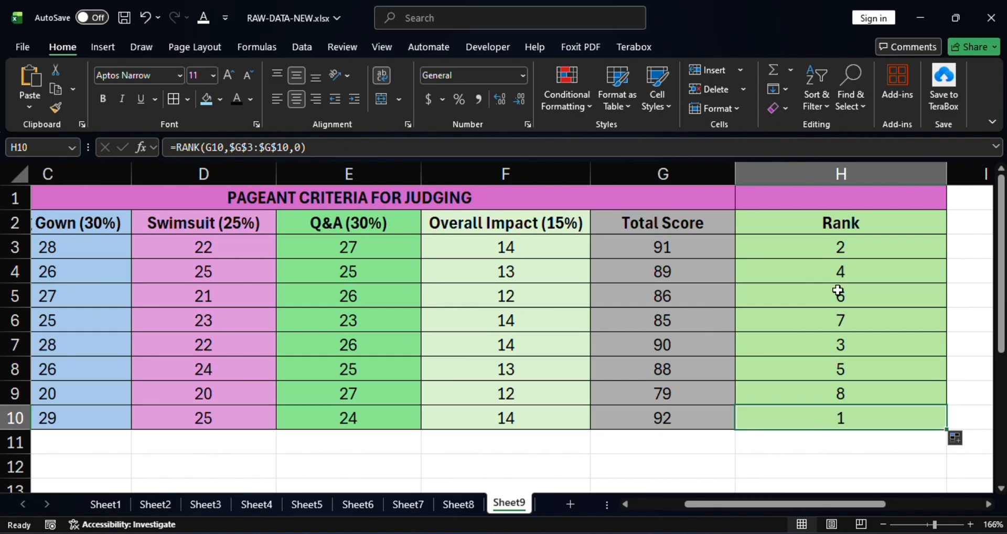
left_click(839, 251)
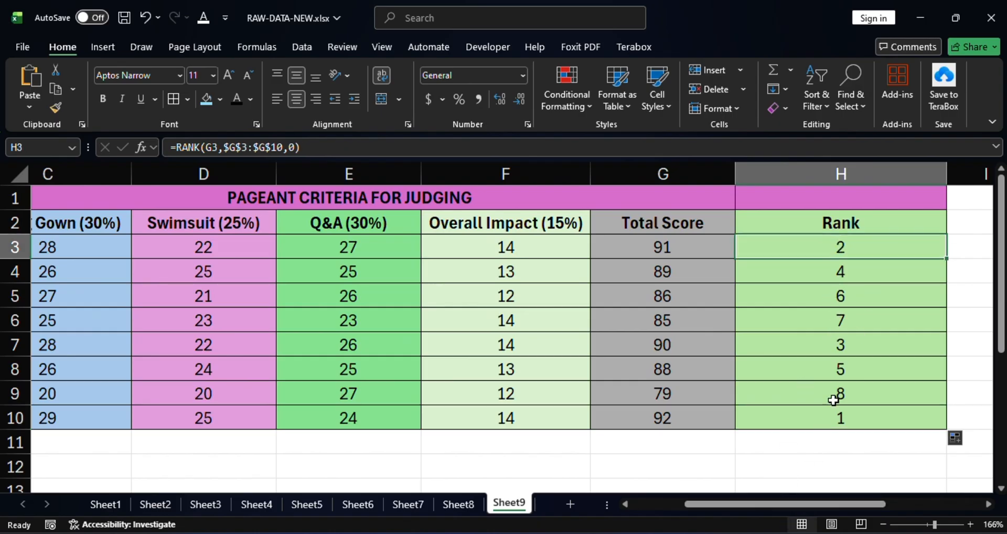
left_click(850, 346)
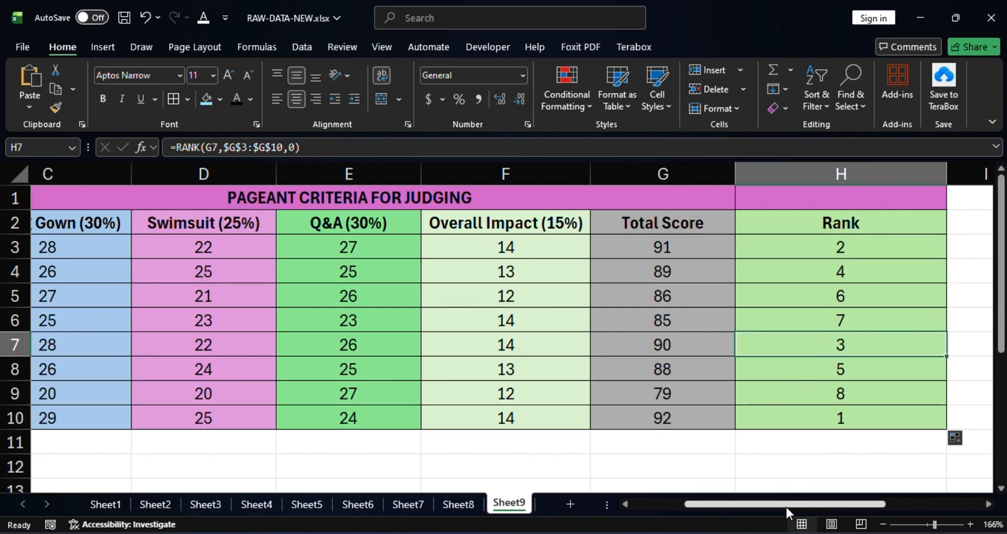
left_click_drag(783, 506, 748, 497)
left_click(925, 275)
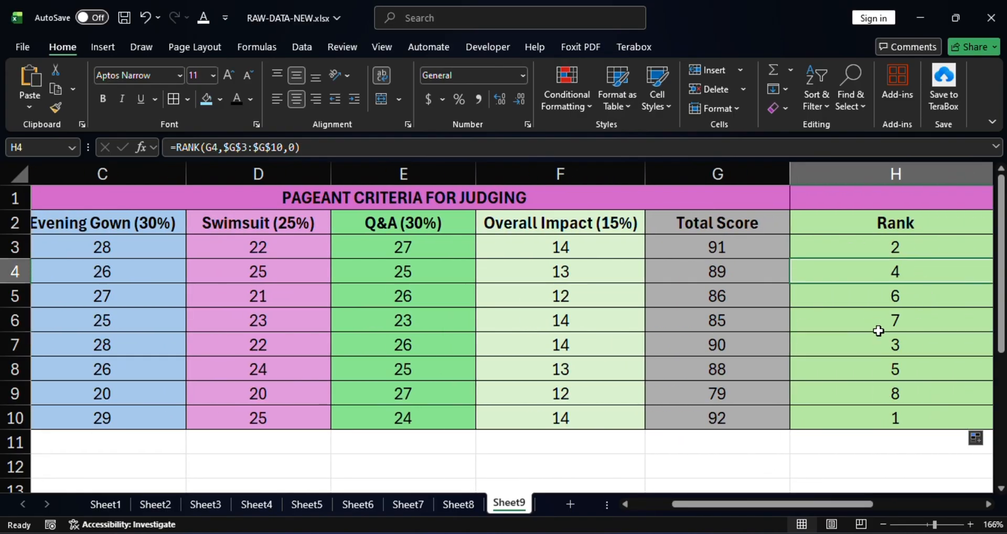
left_click(909, 371)
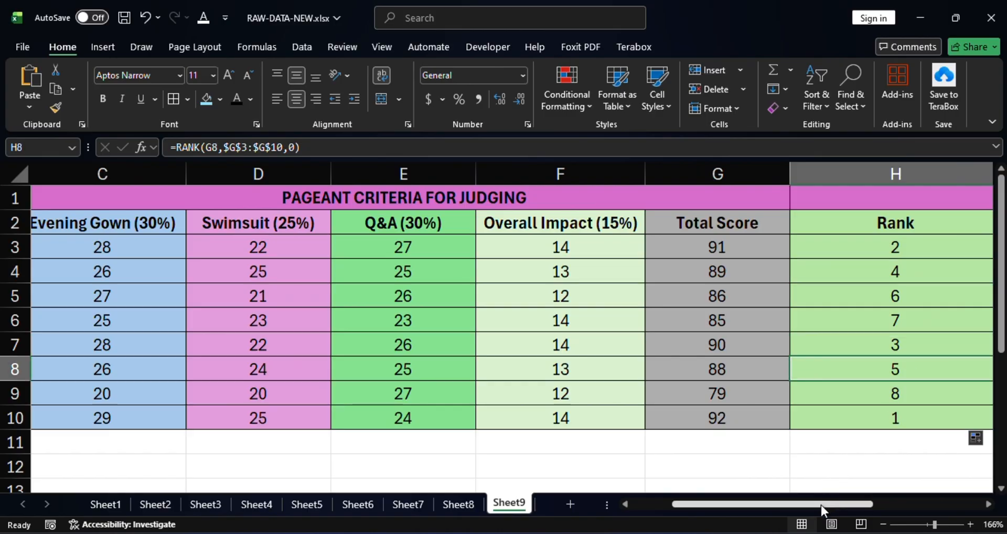
mouse_move(821, 504)
left_mouse_down()
mouse_move(754, 502)
mouse_move(816, 492)
left_mouse_up()
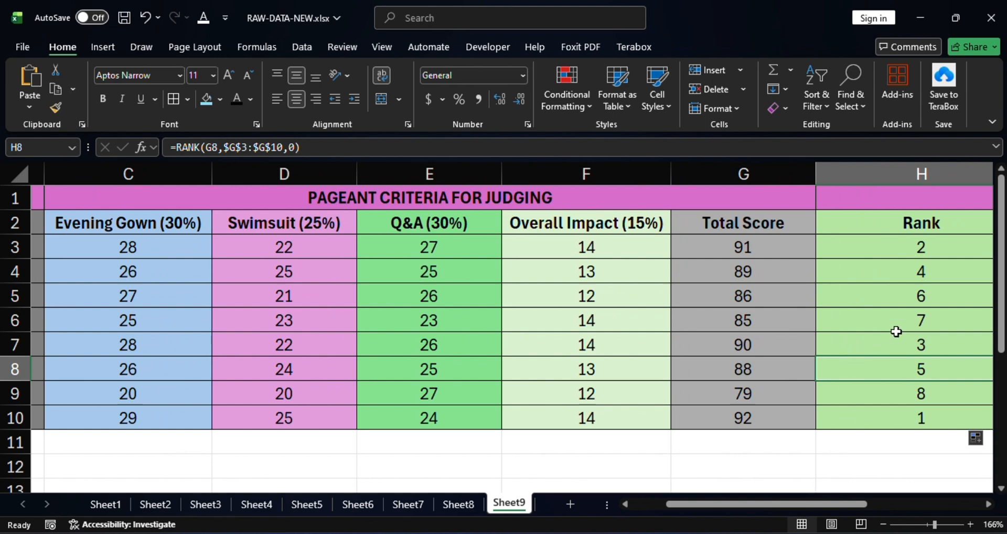
left_click(929, 317)
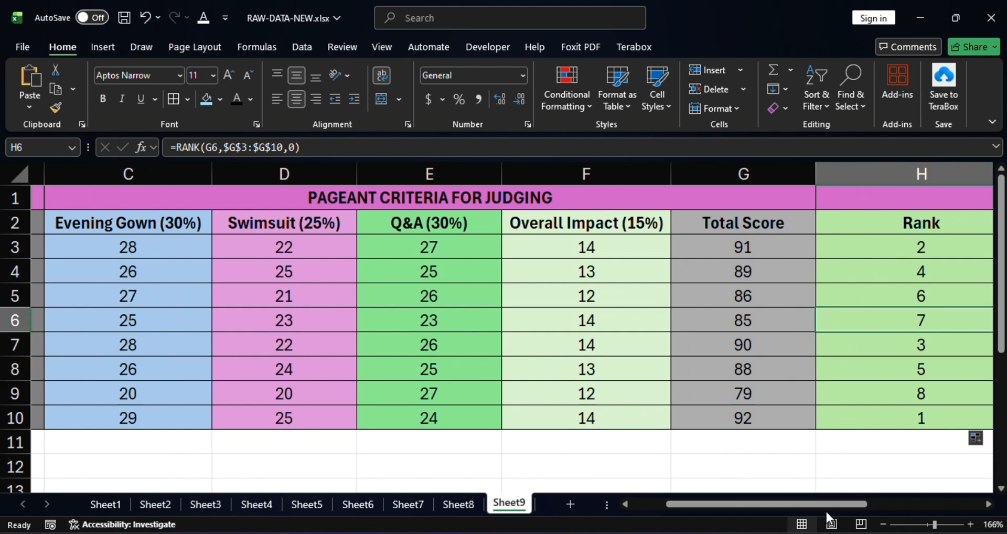
left_click(927, 300)
left_click_drag(808, 502, 843, 487)
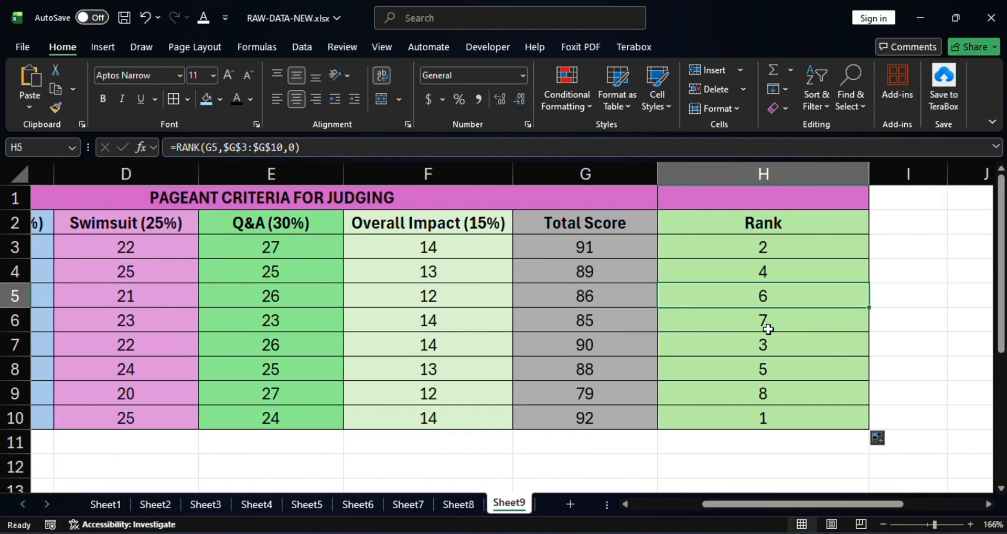
left_click(766, 325)
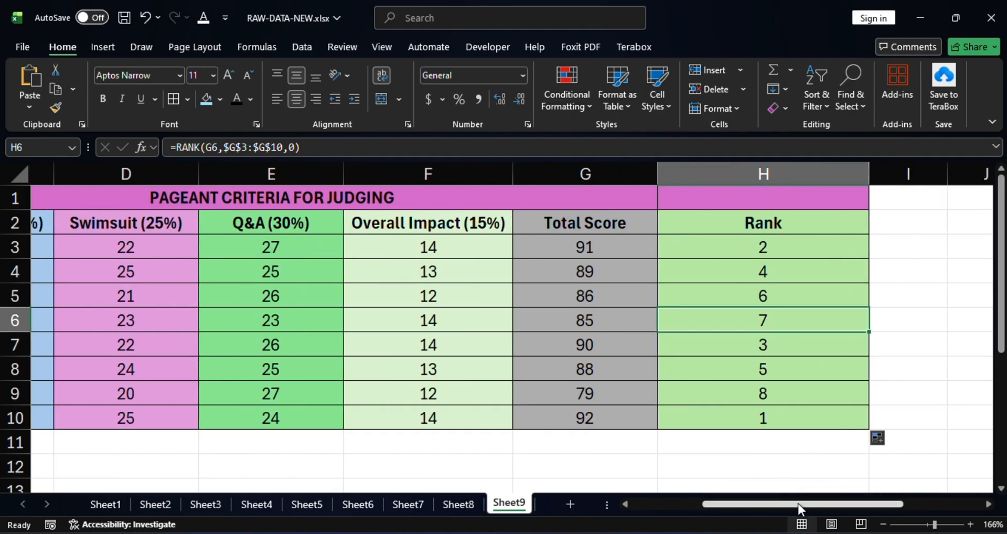
left_click(777, 393)
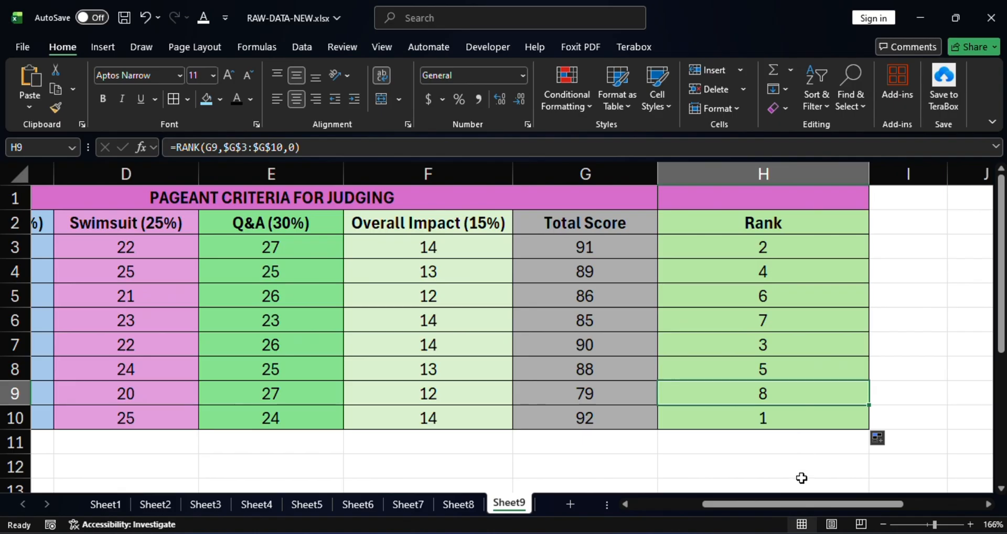
mouse_move(807, 503)
left_mouse_down()
mouse_move(706, 495)
mouse_move(808, 501)
left_mouse_up()
left_click(776, 419)
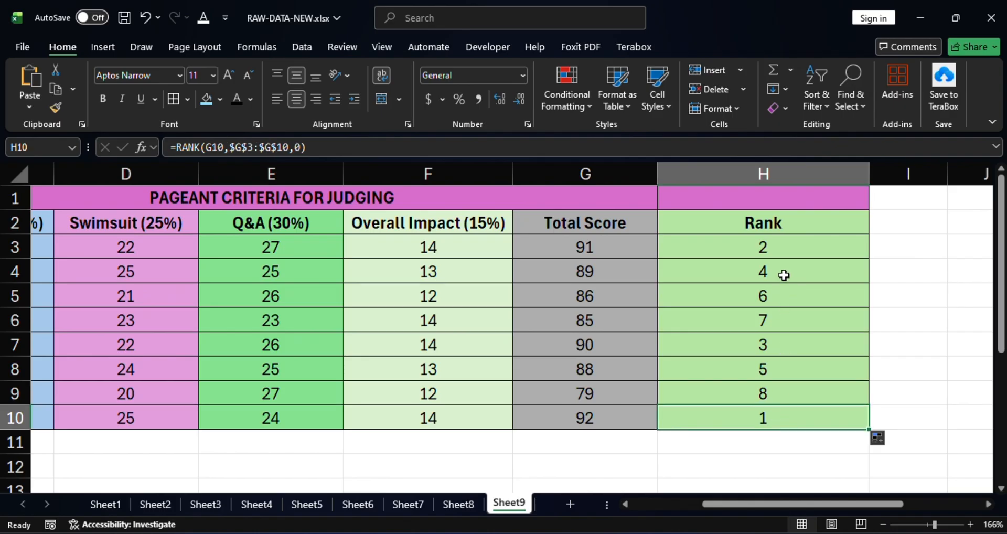
left_click_drag(785, 250, 775, 419)
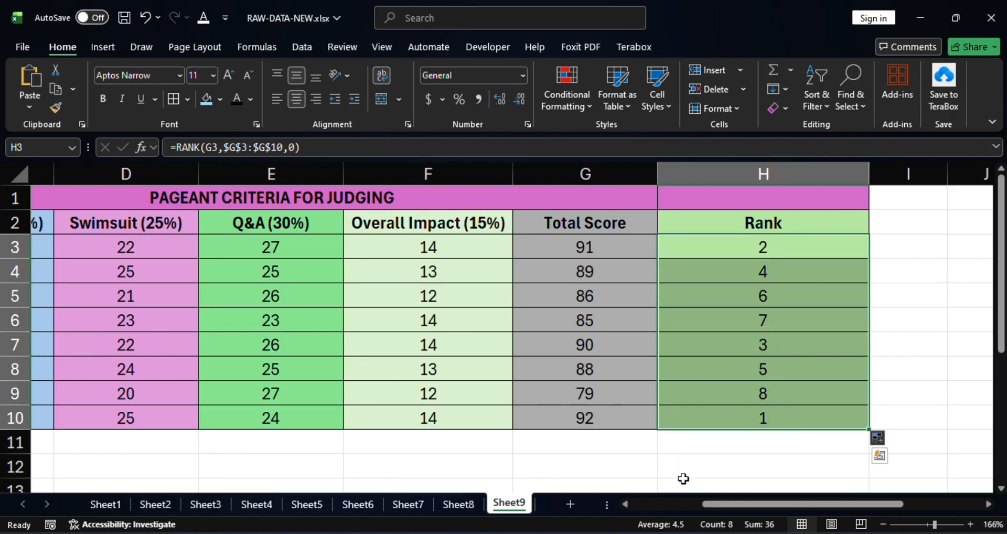
mouse_move(751, 503)
left_mouse_down()
mouse_move(688, 498)
mouse_move(753, 501)
left_mouse_up()
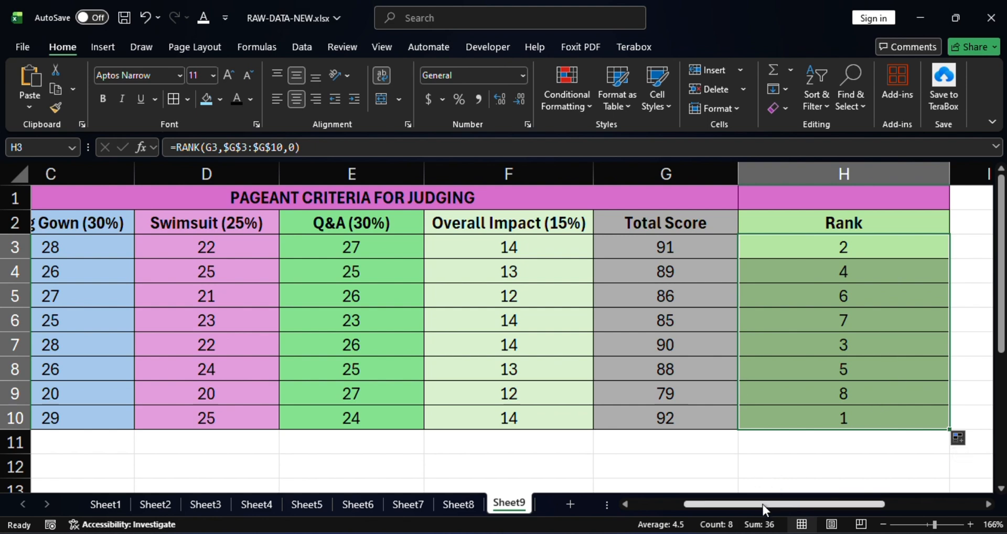
Set Candidate E's Overall Impact (15%) score in F7 to 15
left_click_drag(764, 505, 725, 506)
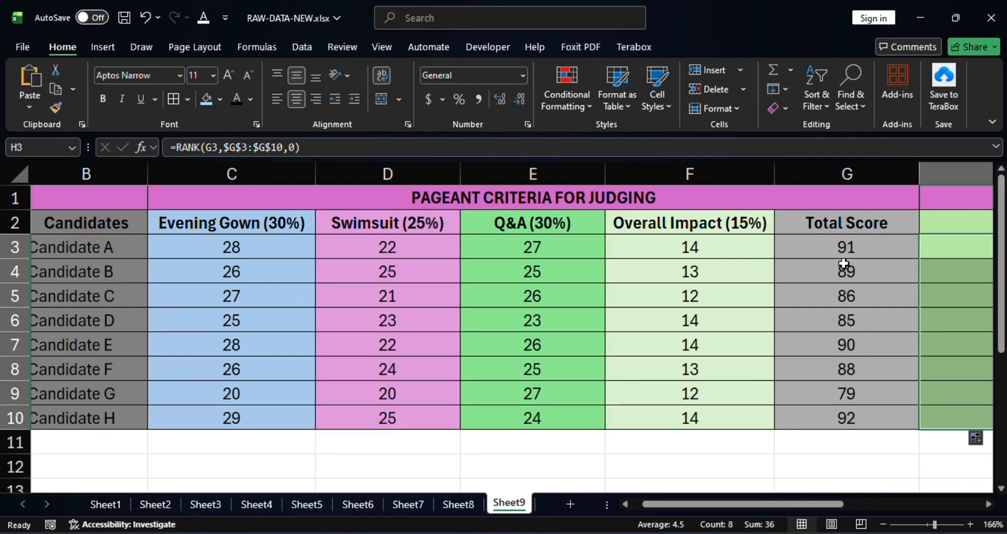
left_click(848, 351)
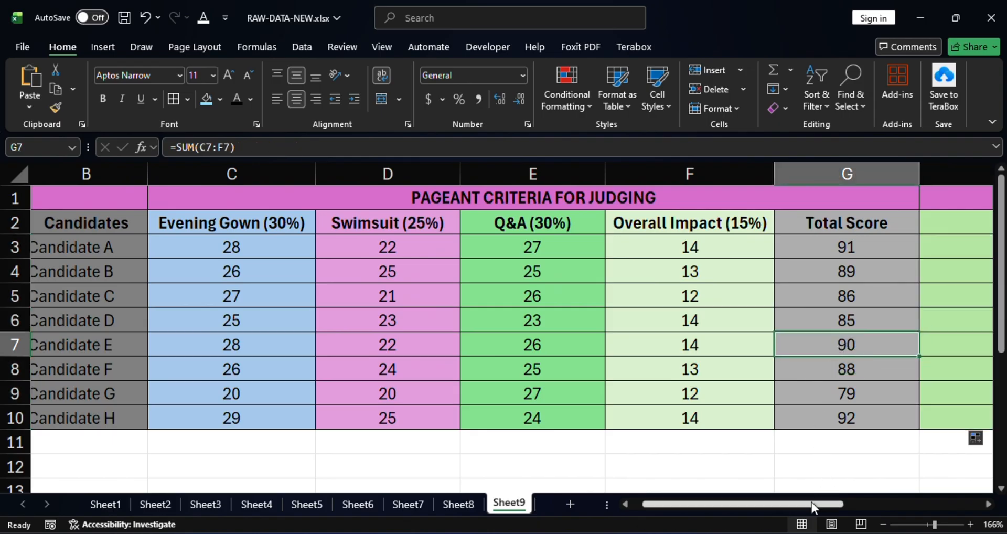
left_click_drag(811, 502, 775, 511)
left_click_drag(773, 509, 782, 507)
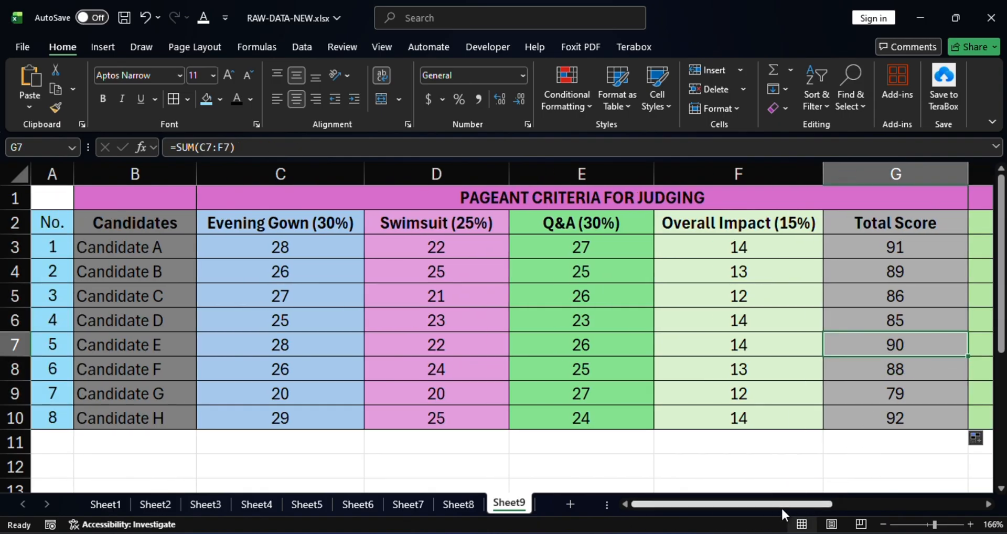
left_click(742, 347)
type("15")
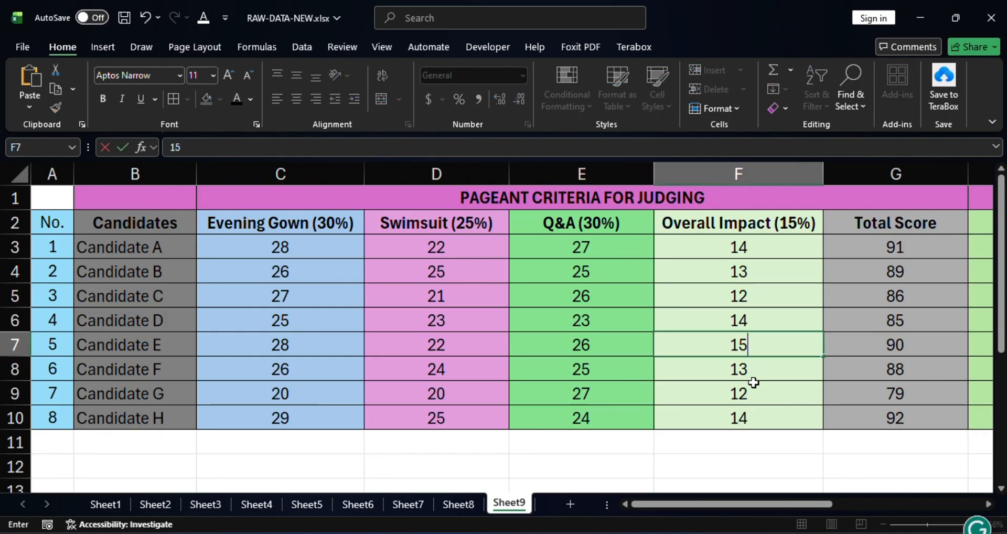
key("Return")
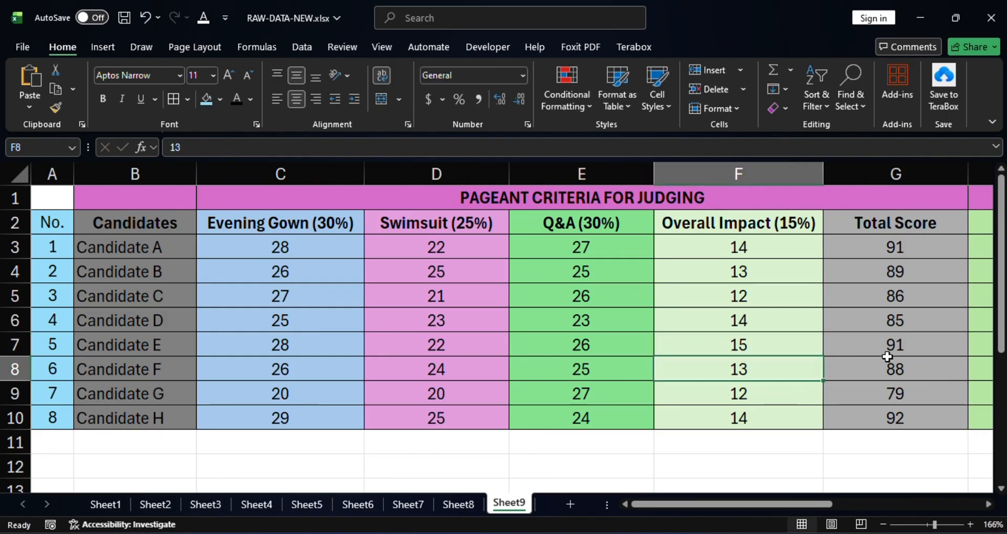
Compare the total scores and ranks of Candidates A and E, and check the ranks of Candidates B and H
left_click(916, 343)
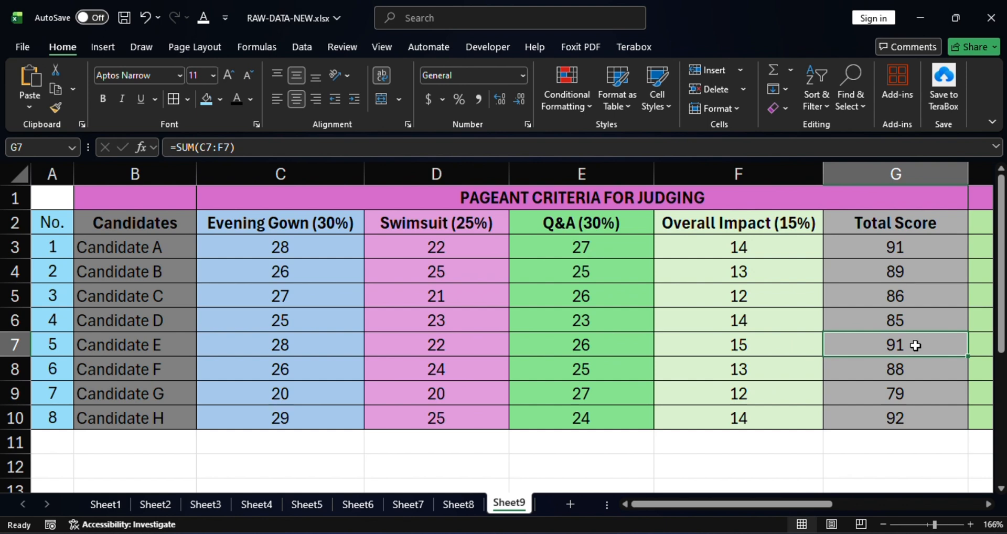
left_click(909, 248)
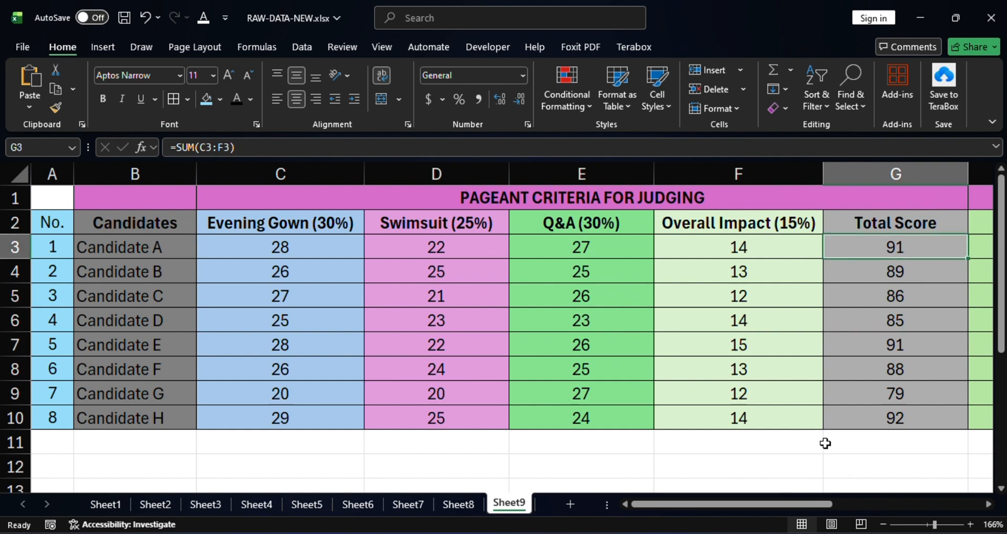
left_click_drag(781, 499, 861, 496)
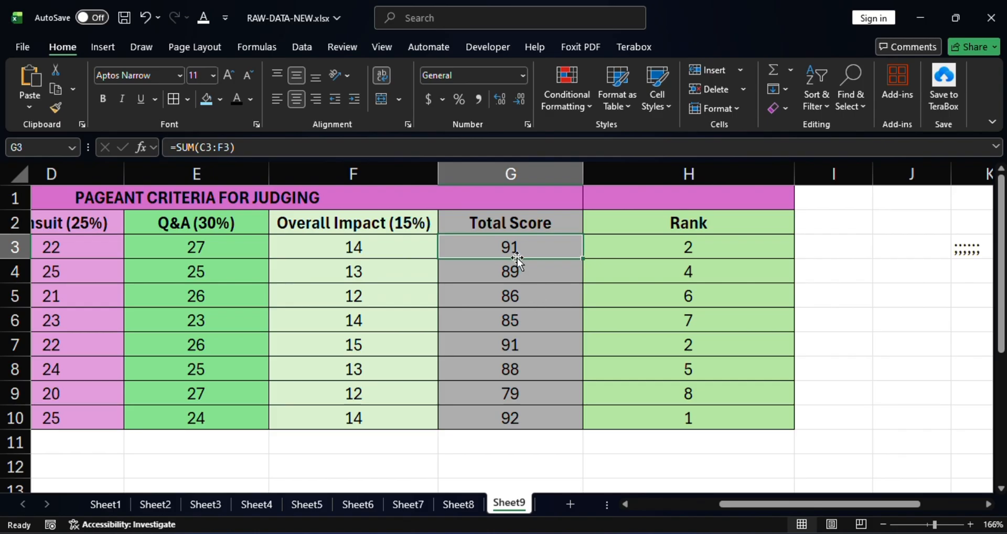
left_click(677, 257)
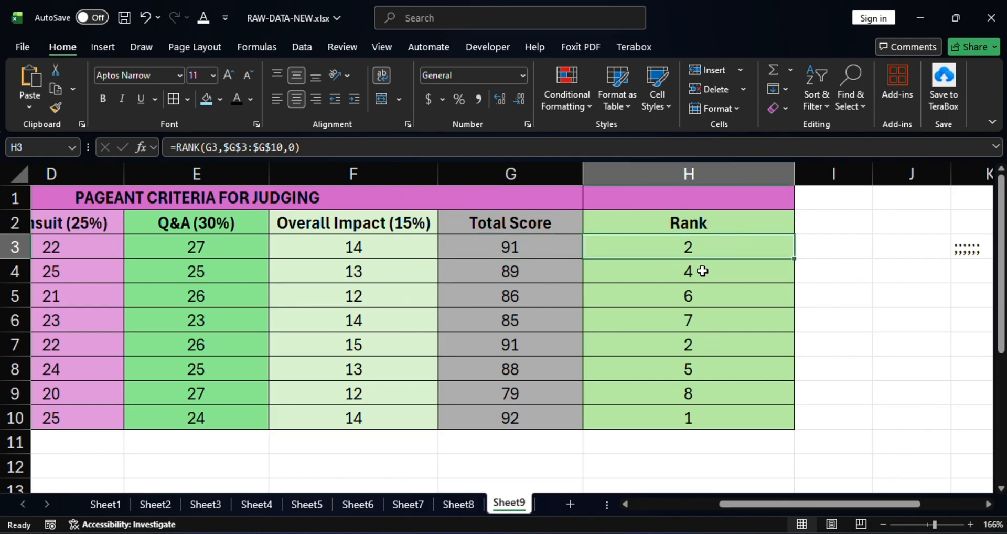
left_click(677, 420)
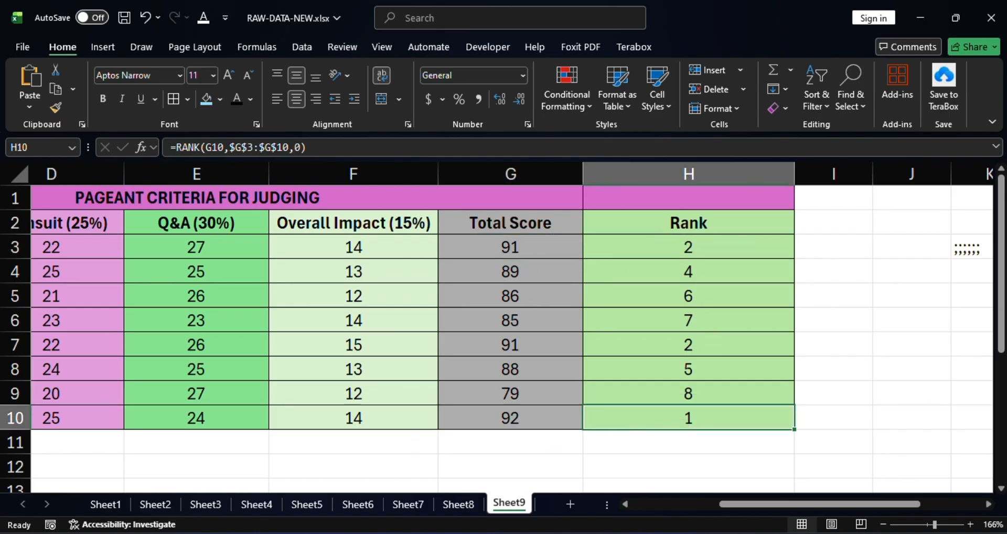
mouse_move(774, 502)
left_mouse_down()
mouse_move(732, 500)
mouse_move(776, 503)
left_mouse_up()
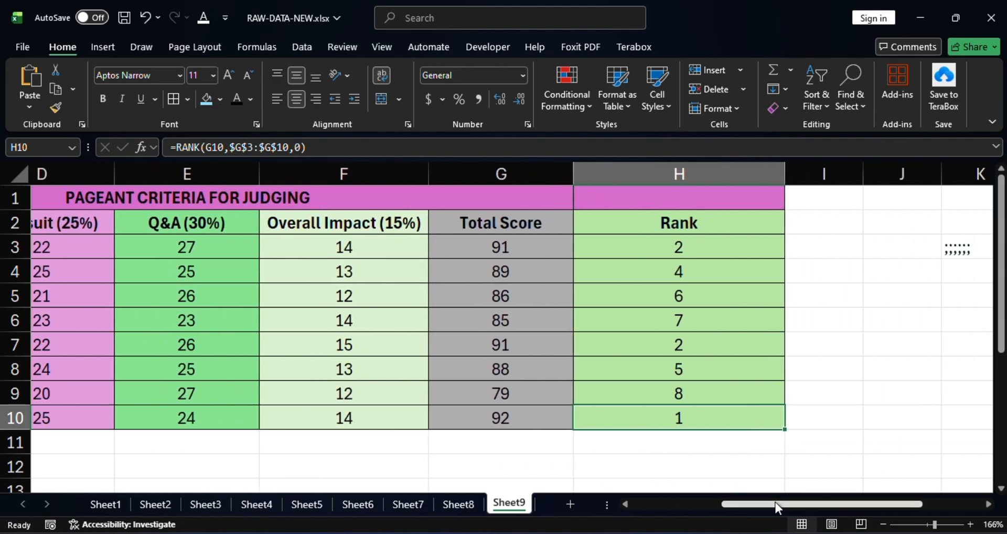
left_click(701, 251)
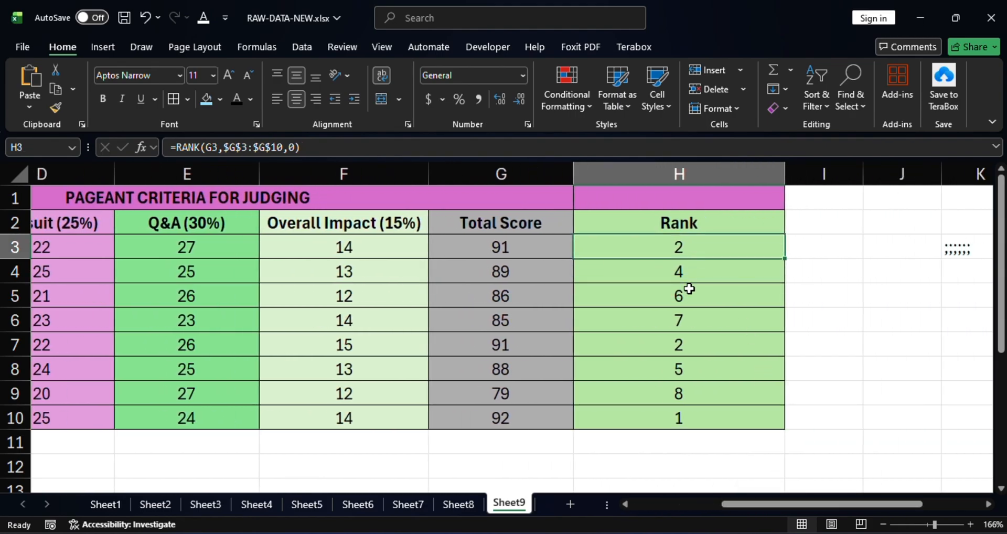
left_click(677, 355)
left_click(529, 344)
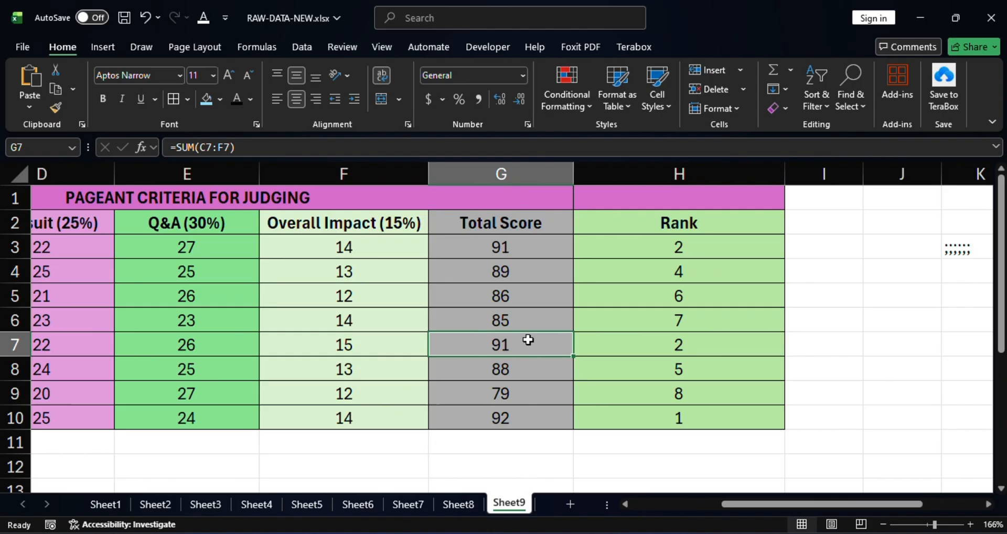
left_click(510, 250)
left_click(678, 243)
left_click(691, 348)
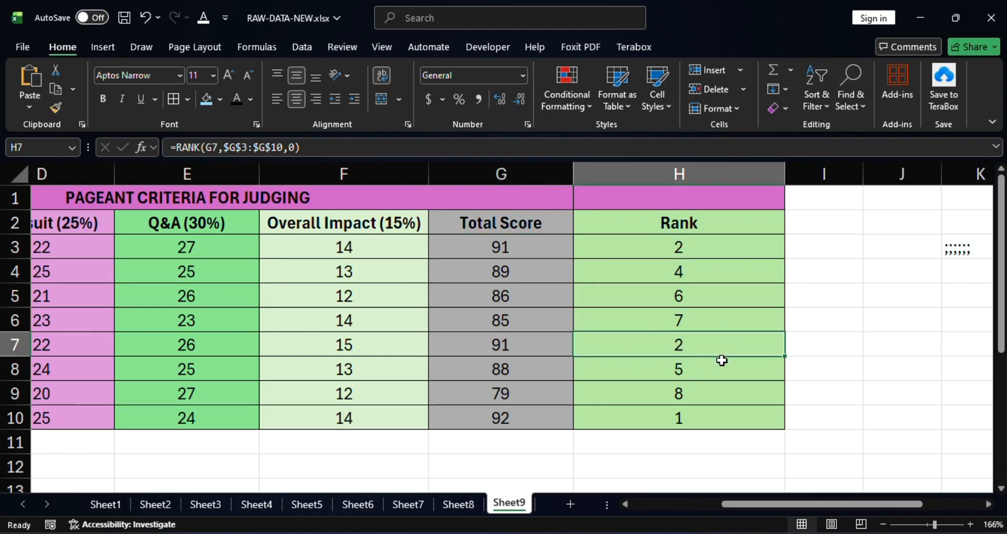
left_click(700, 268)
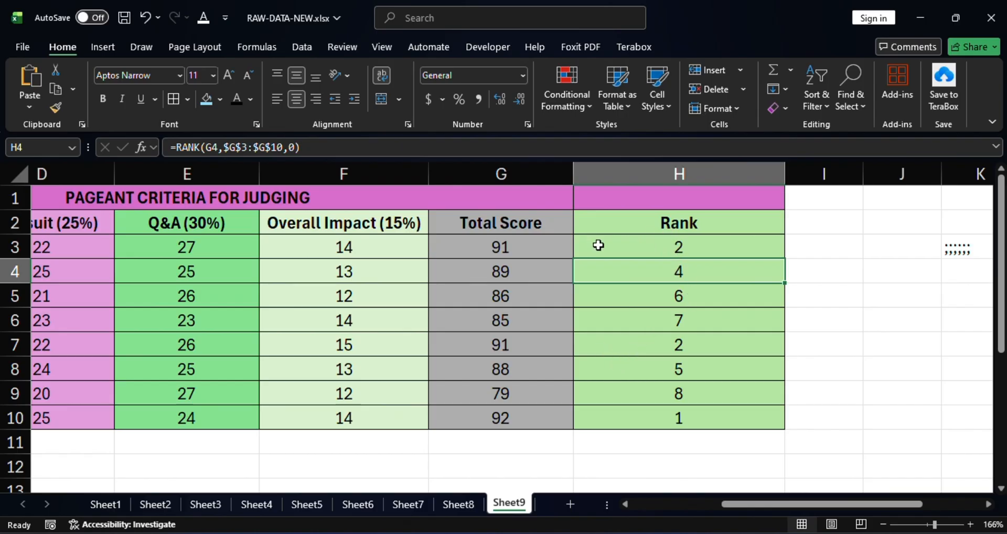
Compare the total scores and RANK formulas of the tied candidates in rows 3 and 7 with the neighbouring ranks in column H
left_click(681, 289)
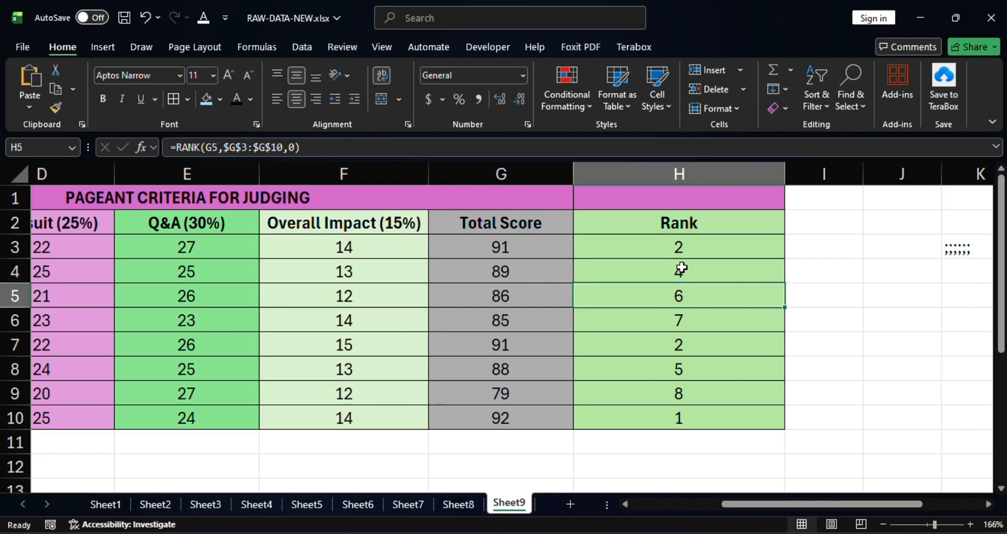
left_click(681, 271)
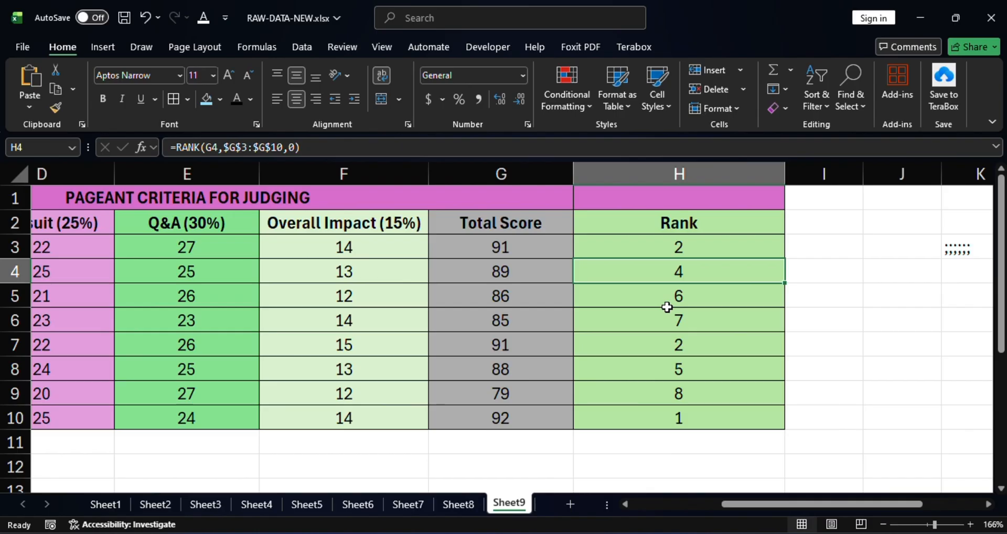
left_click(687, 251)
left_click(681, 348)
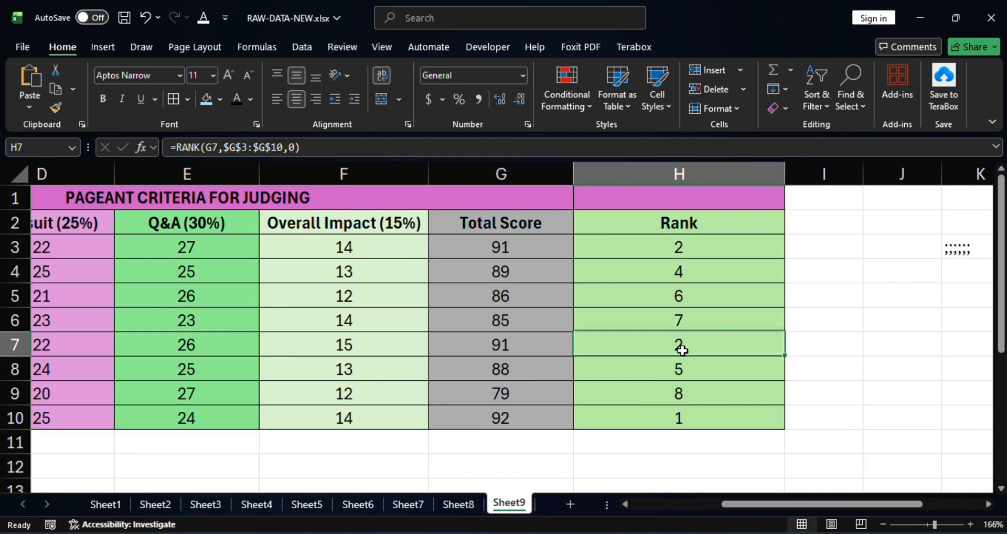
left_click(556, 350)
left_click(532, 250)
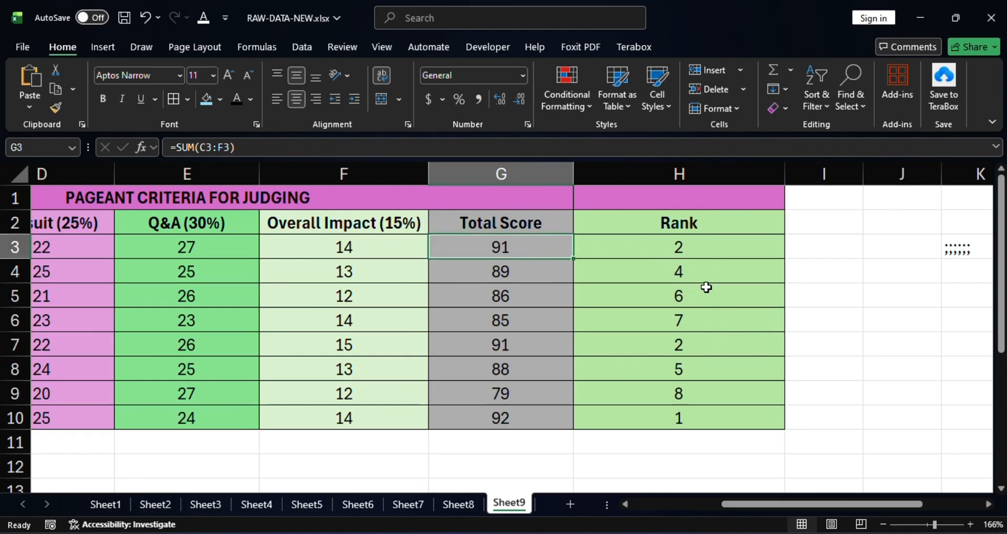
left_click(702, 249)
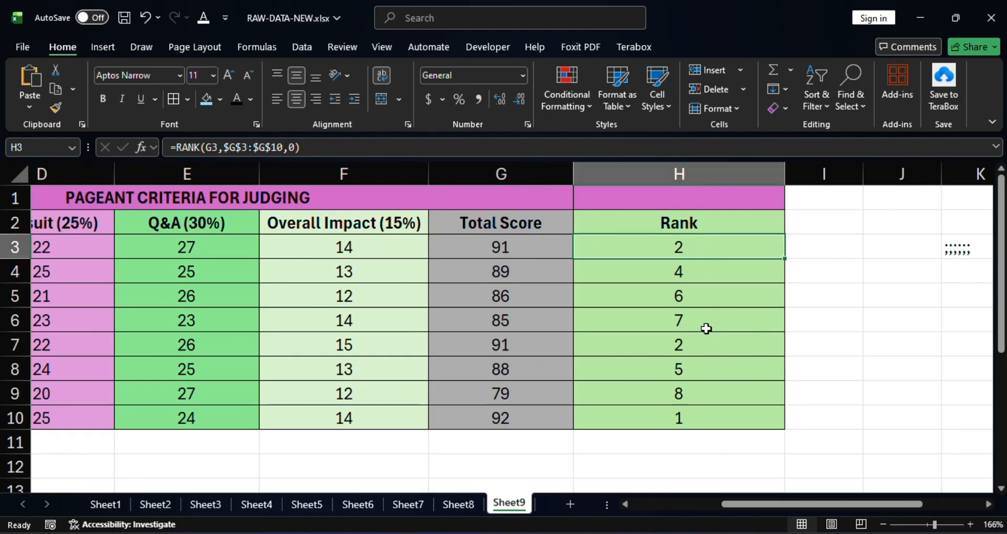
left_click(706, 351)
left_click(693, 245)
left_click(694, 418)
left_click(695, 345)
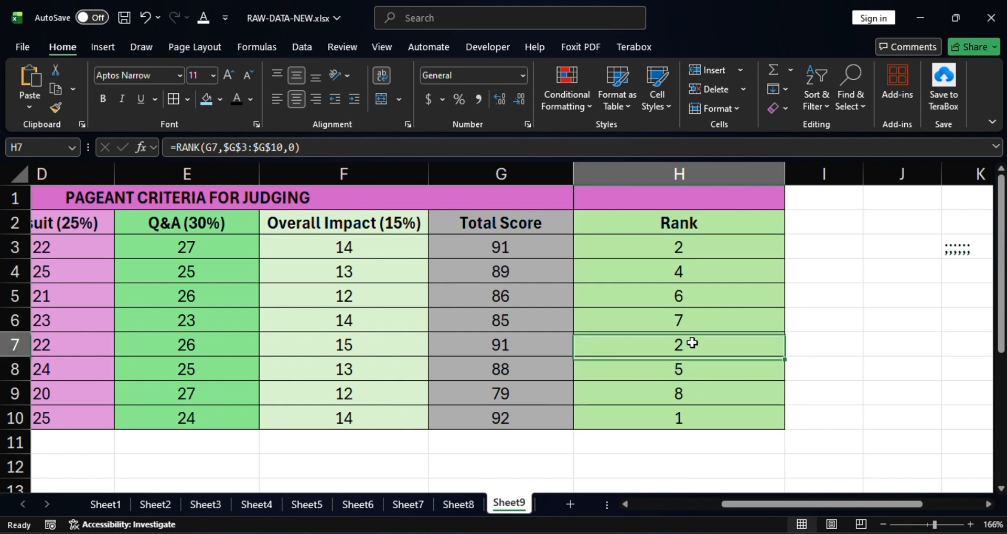
left_click(694, 244)
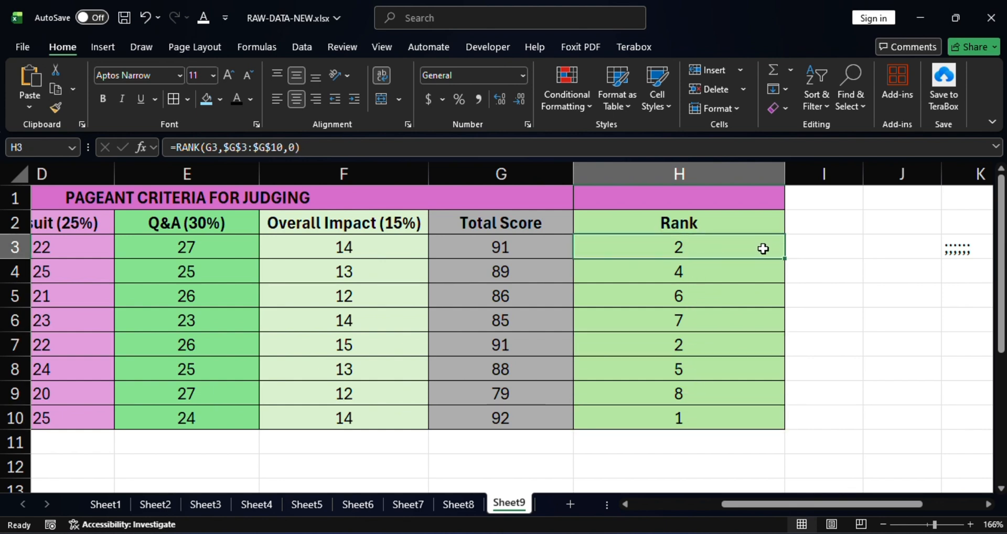
left_click(696, 341)
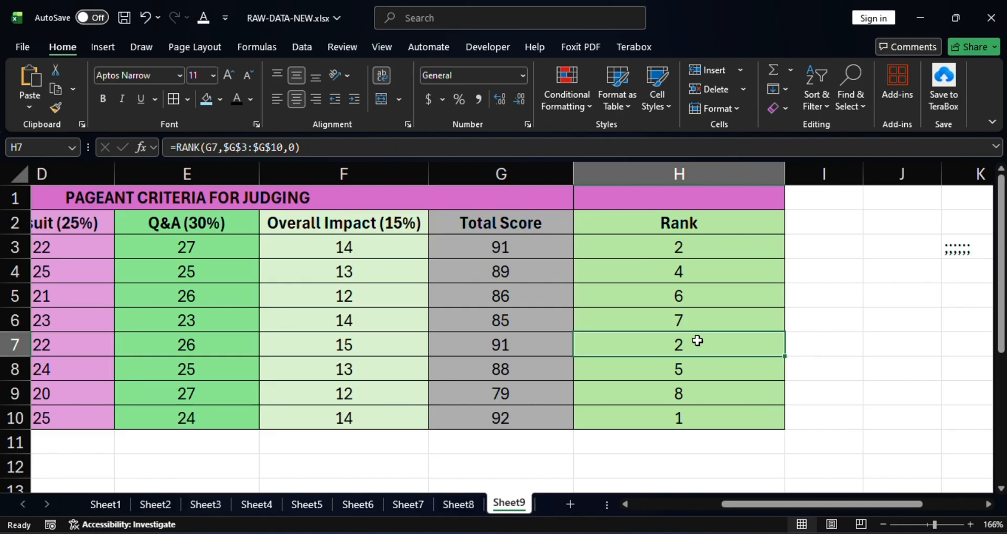
Follow the placement order through the Rank column cells H4 to H10 to see which rank the tie skips
left_click(700, 273)
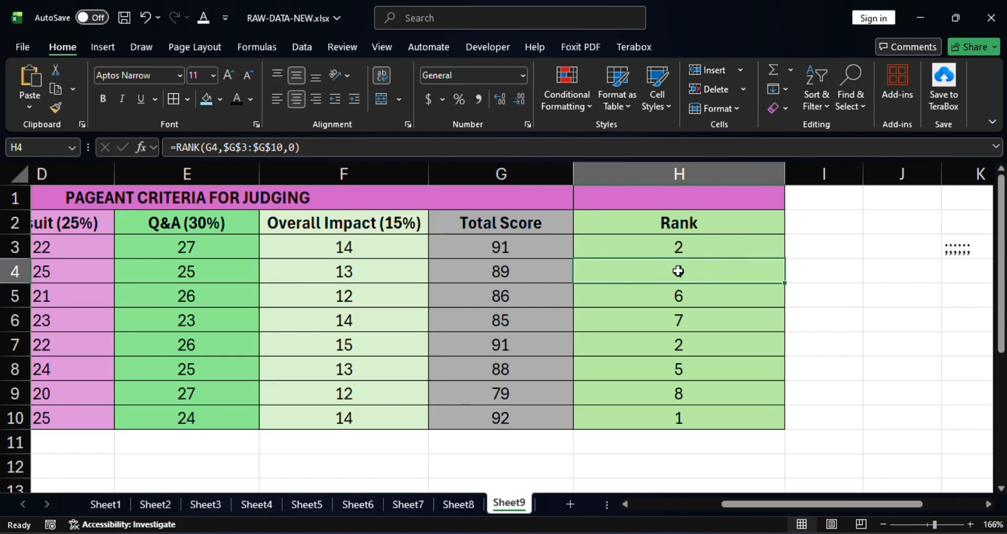
left_click(698, 348)
left_click(691, 366)
left_click(697, 301)
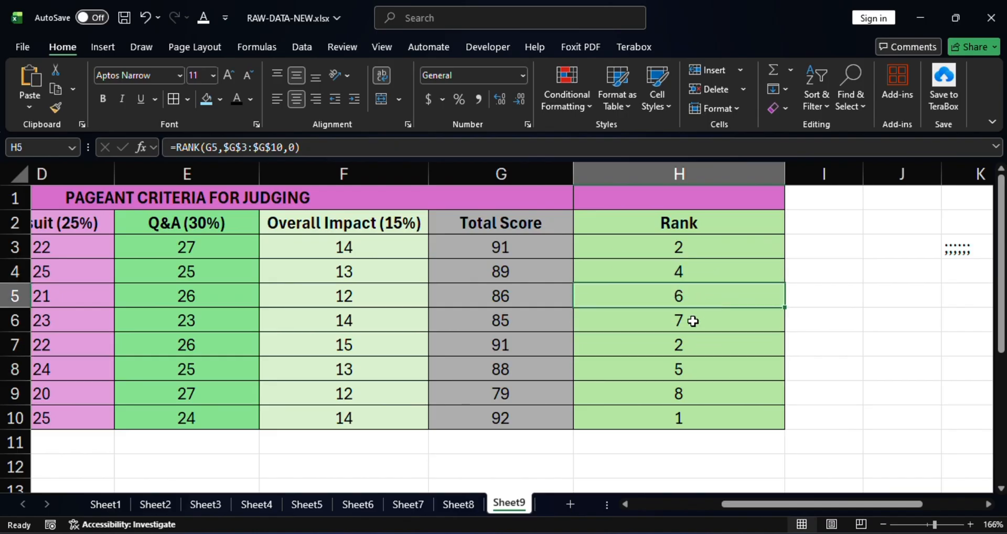
left_click(694, 321)
left_click(693, 393)
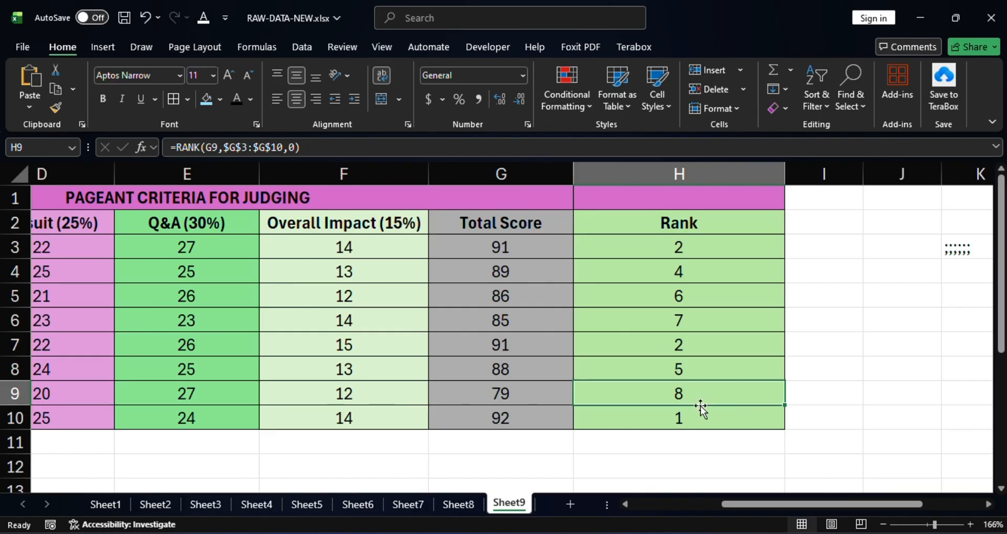
left_click(690, 423)
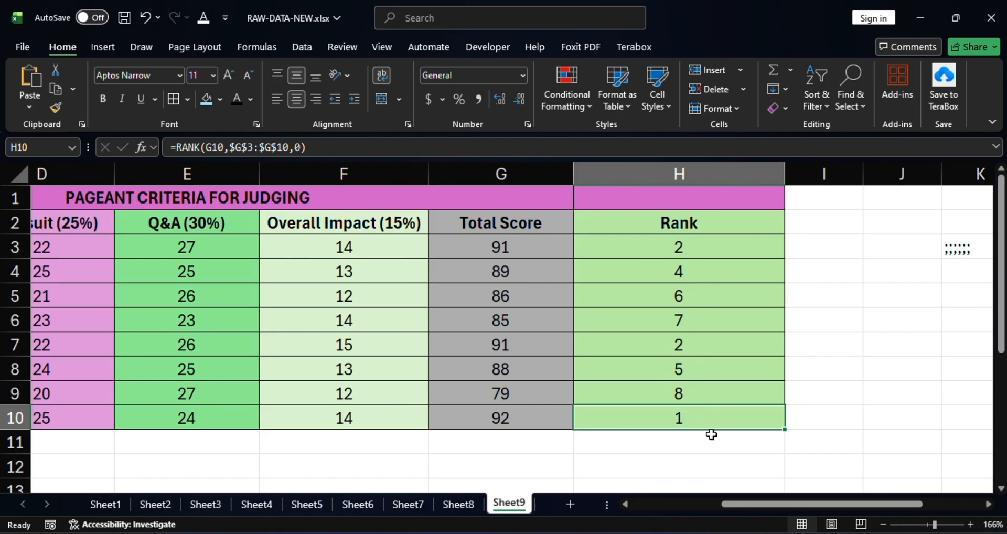
Review the shared rank in H3 and H7 once more, along with the ranks in H4 and H5
left_click(704, 248)
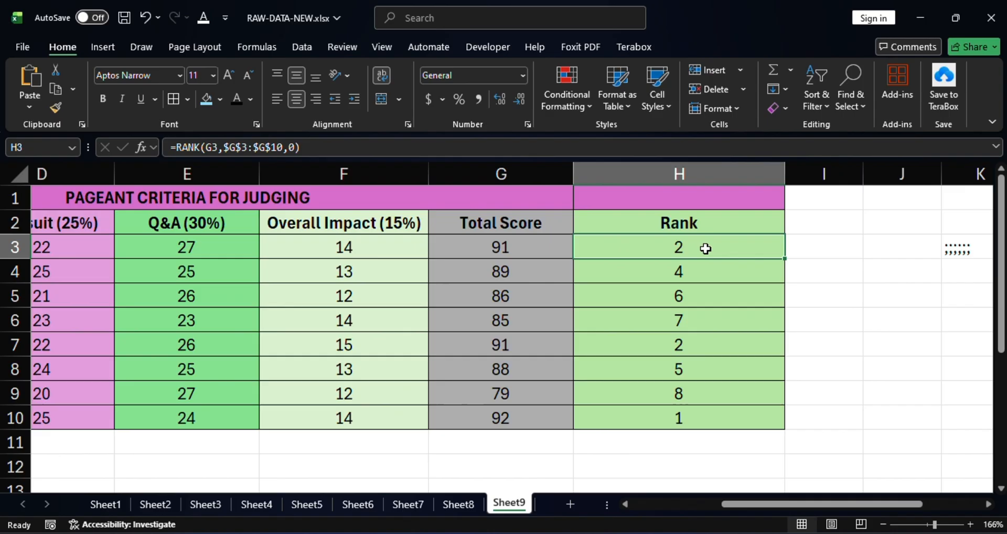
left_click(713, 351)
left_click(698, 251)
left_click(701, 272)
left_click(704, 297)
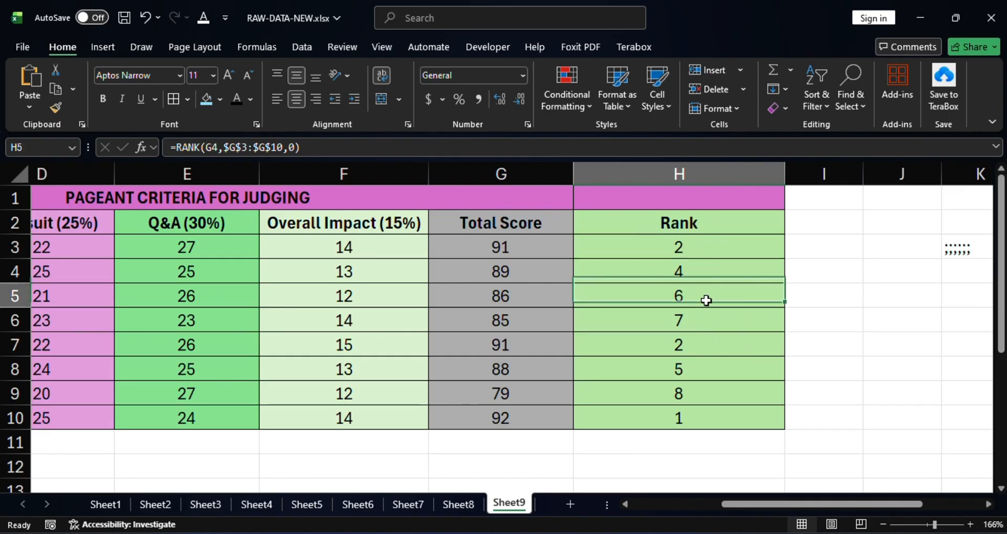
left_click_drag(765, 502, 651, 508)
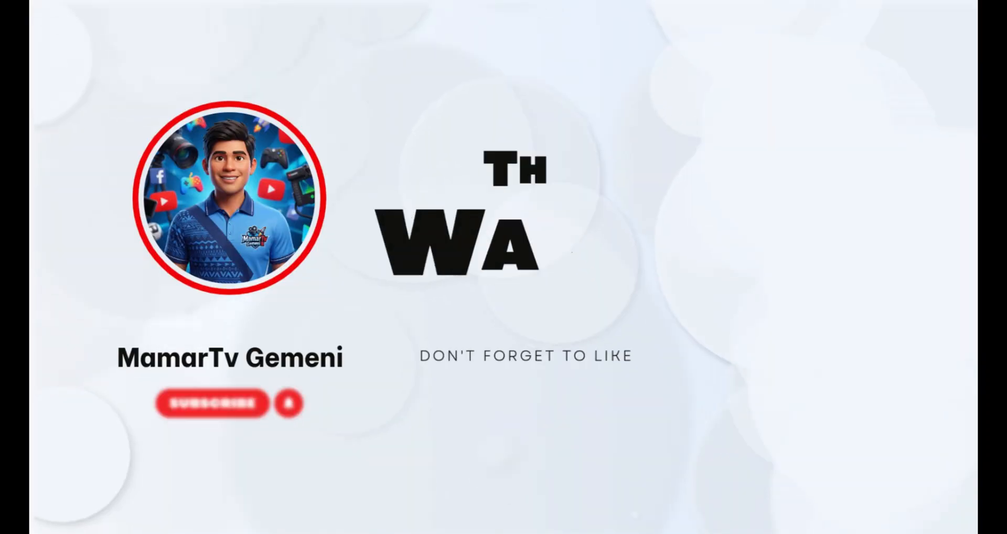